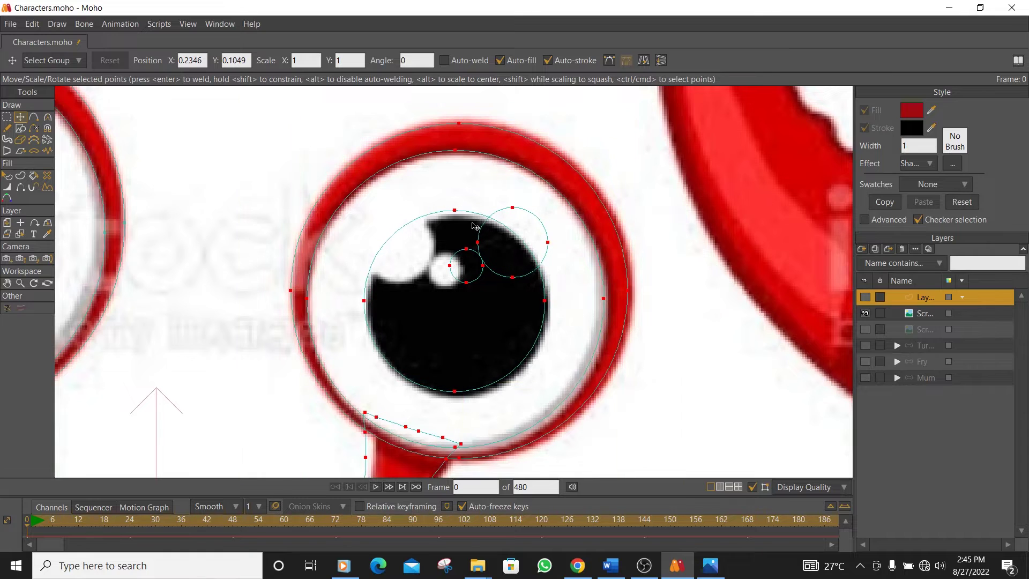
Fit the copied eye outlines over the right eye in the reference image
drag(628, 124, 632, 115)
drag(471, 196, 474, 205)
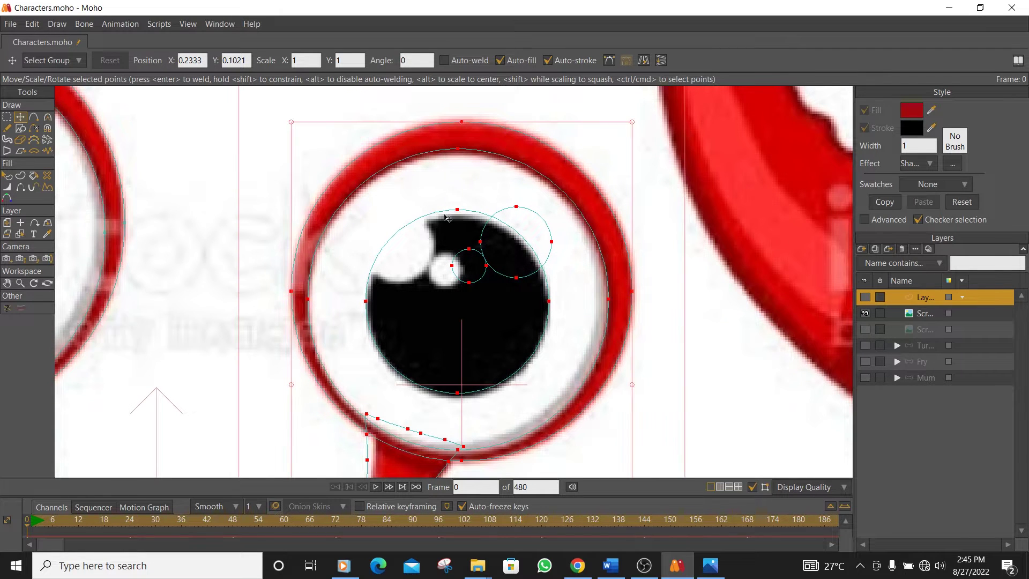
Flip the right eye's two highlight circles horizontally and move them over the white highlights on the pupil's upper left
key(g)
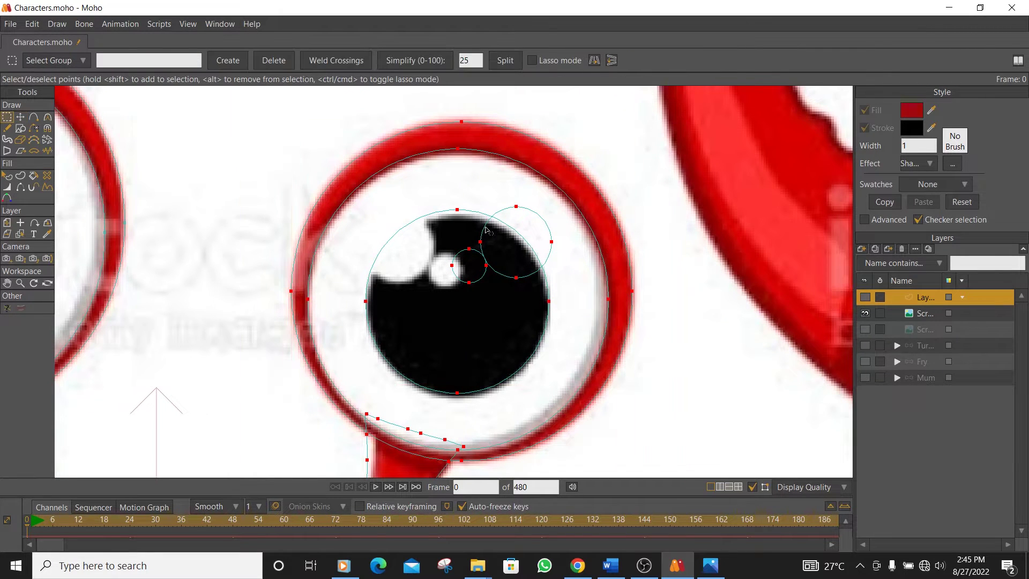
double_click(475, 239)
click(594, 60)
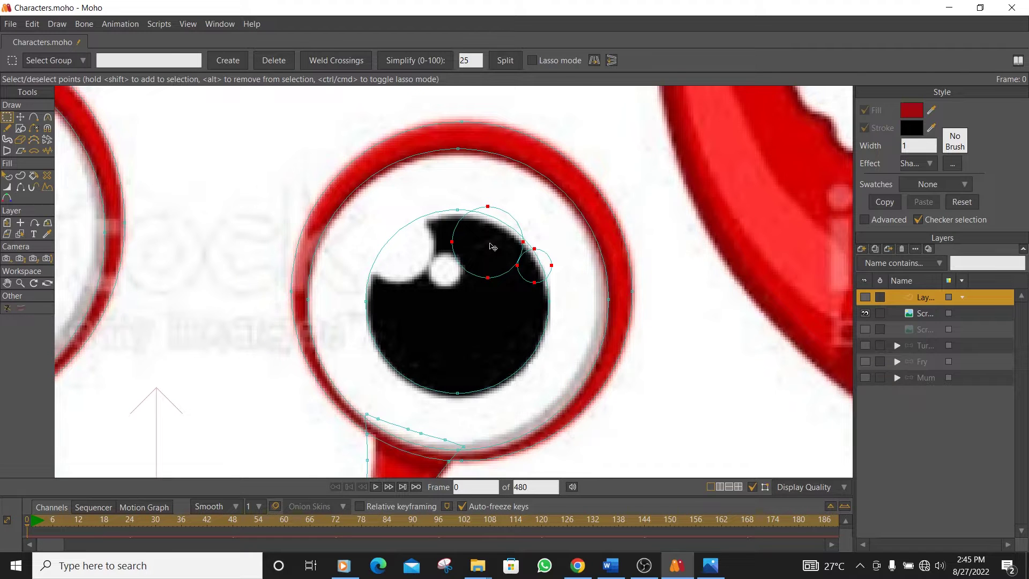
key(t)
drag(486, 263, 386, 269)
scroll(489, 265, down, 3)
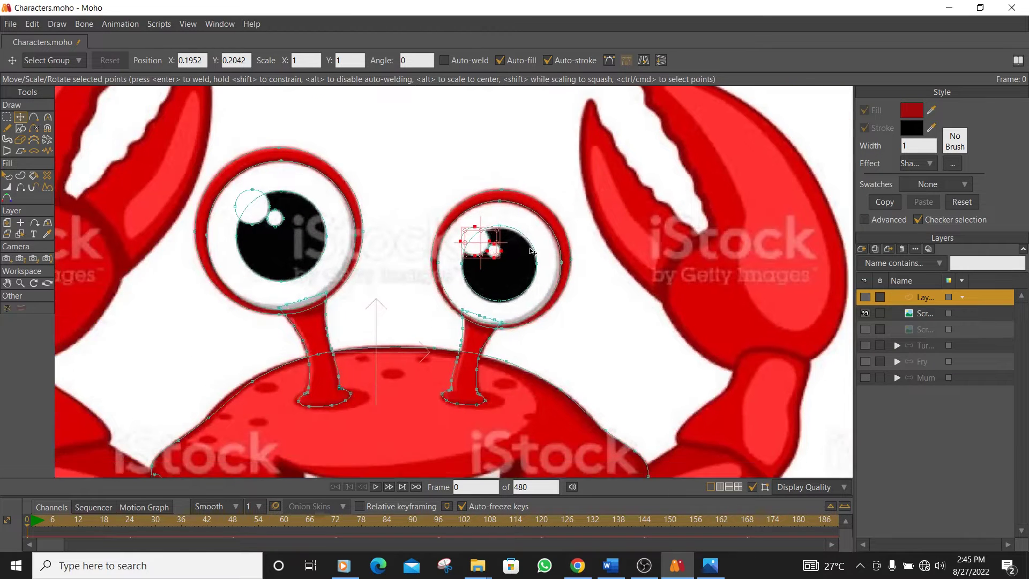
Turn off Auto-stroke for Freehand drawing and trace the large spot at the shell's upper left
drag(529, 248, 541, 155)
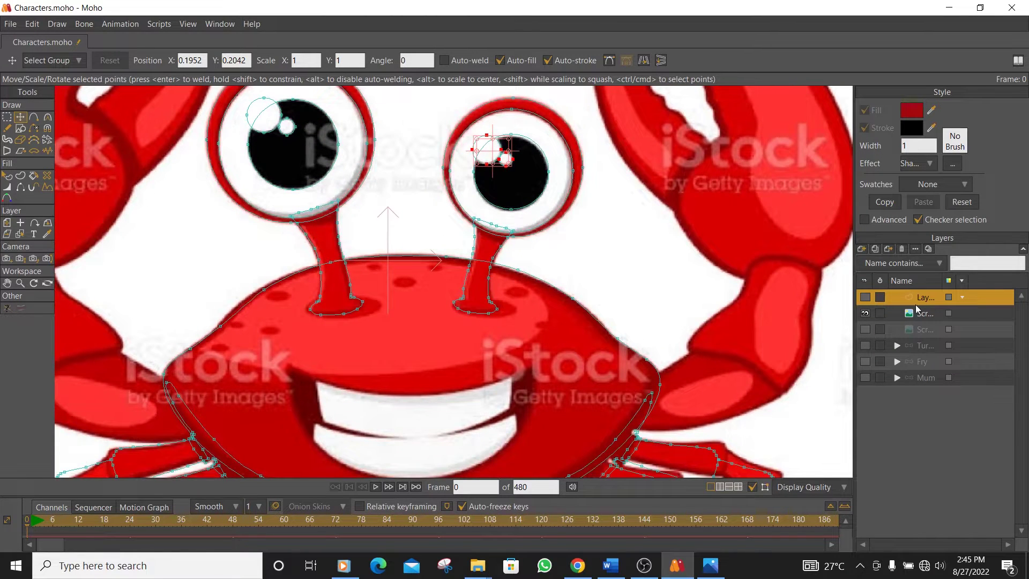
click(8, 130)
scroll(361, 355, down, 2)
scroll(400, 306, up, 4)
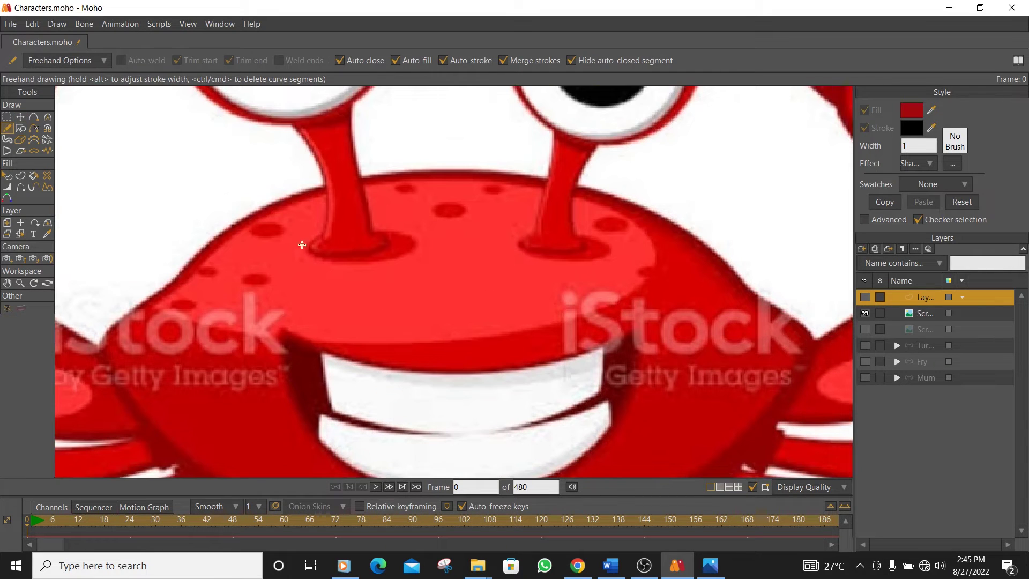
scroll(330, 248, up, 1)
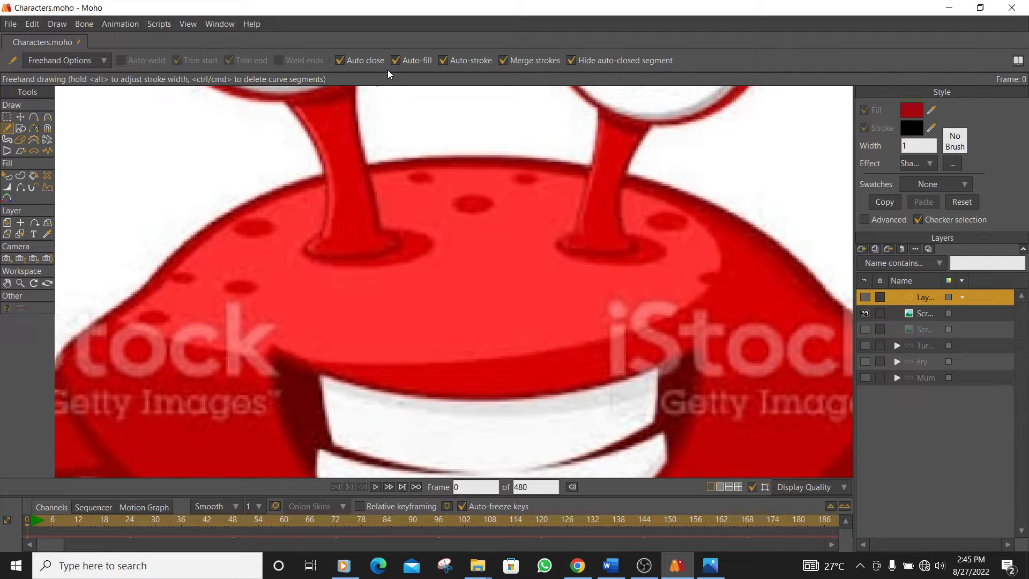
click(444, 60)
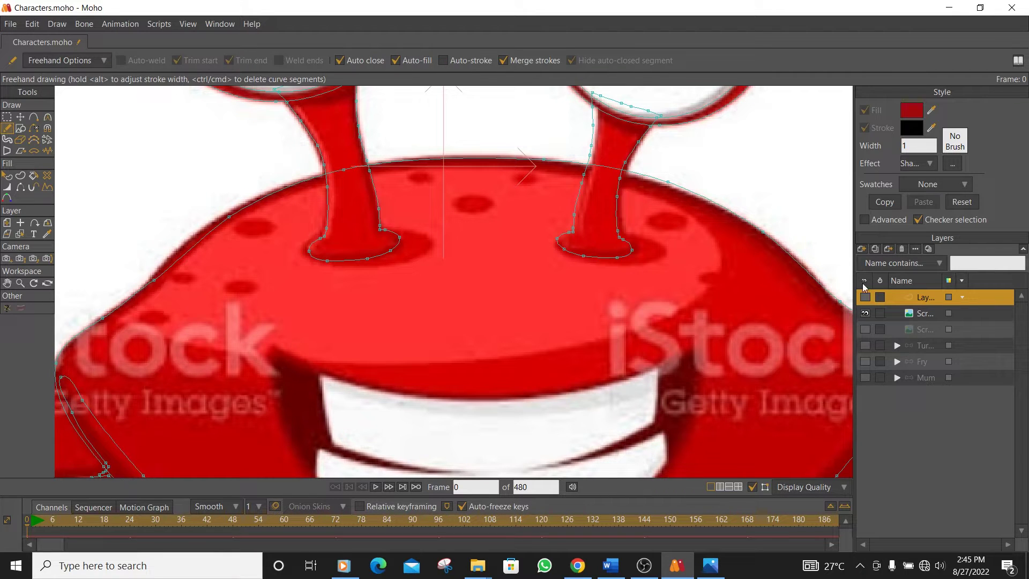
mouse_move(270, 221)
mouse_down()
mouse_move(257, 218)
mouse_move(254, 232)
mouse_move(270, 223)
mouse_up()
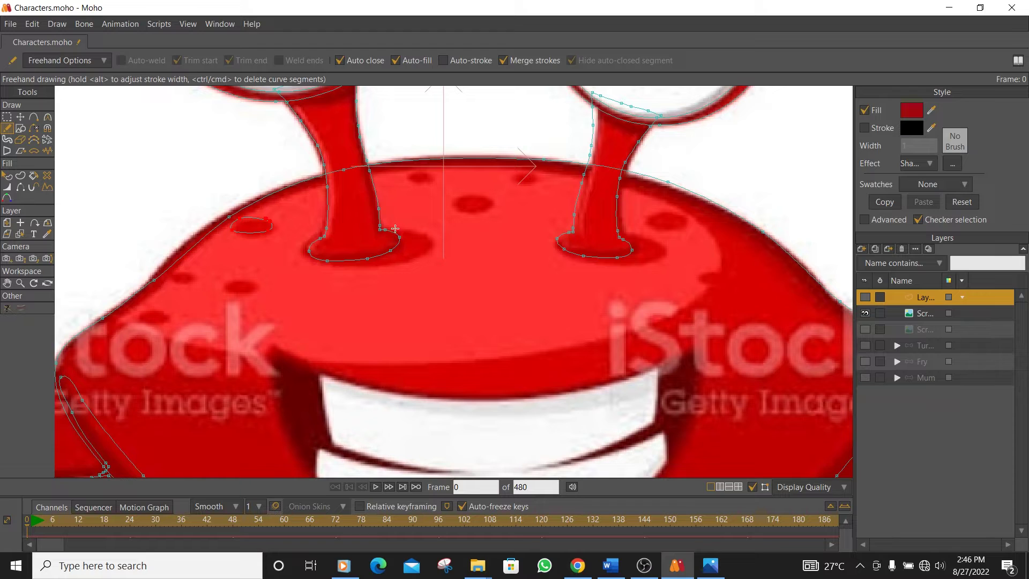
Trace the shadow around the left eye stalk's base and the three spots between the eye stalks
mouse_move(393, 228)
mouse_down()
mouse_move(367, 260)
mouse_move(336, 260)
mouse_up()
drag(306, 238, 384, 228)
mouse_move(487, 197)
mouse_down()
mouse_move(453, 203)
mouse_move(485, 210)
mouse_move(490, 197)
mouse_move(537, 182)
mouse_move(529, 175)
mouse_up()
mouse_move(430, 173)
mouse_down()
mouse_move(423, 184)
mouse_move(432, 174)
mouse_up()
Trace the two spots on the shell's right side and draw an additional flat spot near the middle of the shell
drag(668, 212, 647, 223)
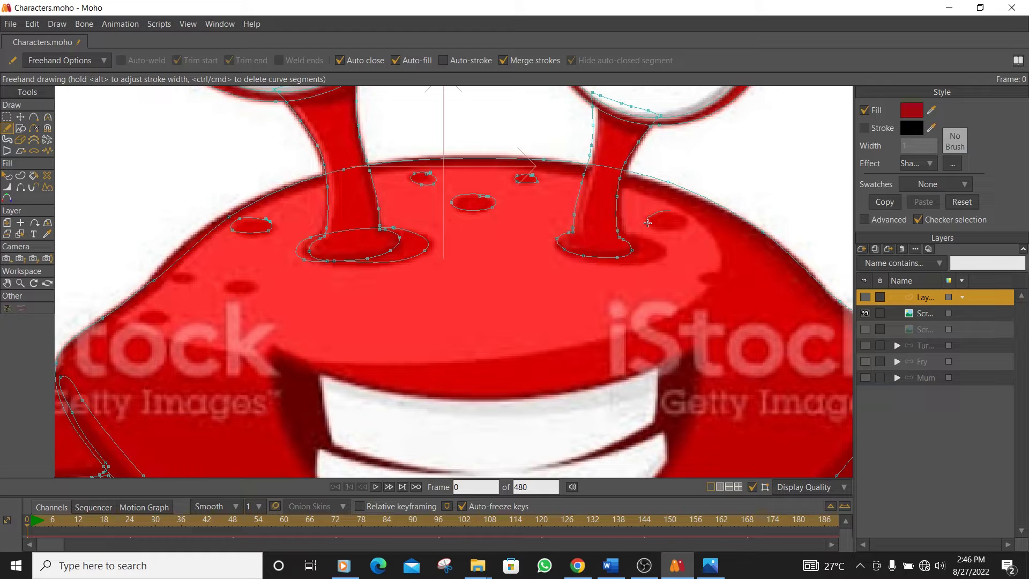
drag(647, 223, 678, 215)
mouse_move(712, 274)
mouse_down()
mouse_move(702, 277)
mouse_move(712, 282)
mouse_up()
mouse_move(458, 283)
mouse_down()
mouse_move(631, 226)
mouse_move(674, 229)
mouse_up()
Trace the three remaining spots on the shell's left side below the large spot
mouse_move(423, 222)
mouse_down()
mouse_move(404, 223)
mouse_move(429, 223)
mouse_up()
mouse_move(366, 217)
mouse_down()
mouse_move(348, 218)
mouse_move(368, 222)
mouse_up()
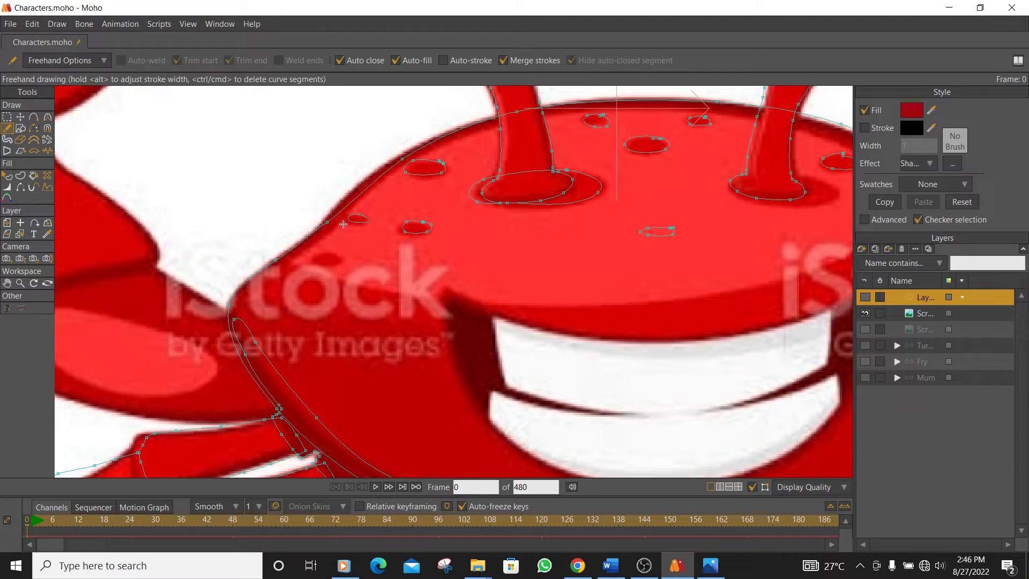
mouse_move(328, 253)
mouse_down()
mouse_move(319, 266)
mouse_move(345, 264)
mouse_move(329, 252)
mouse_up()
scroll(512, 265, down, 5)
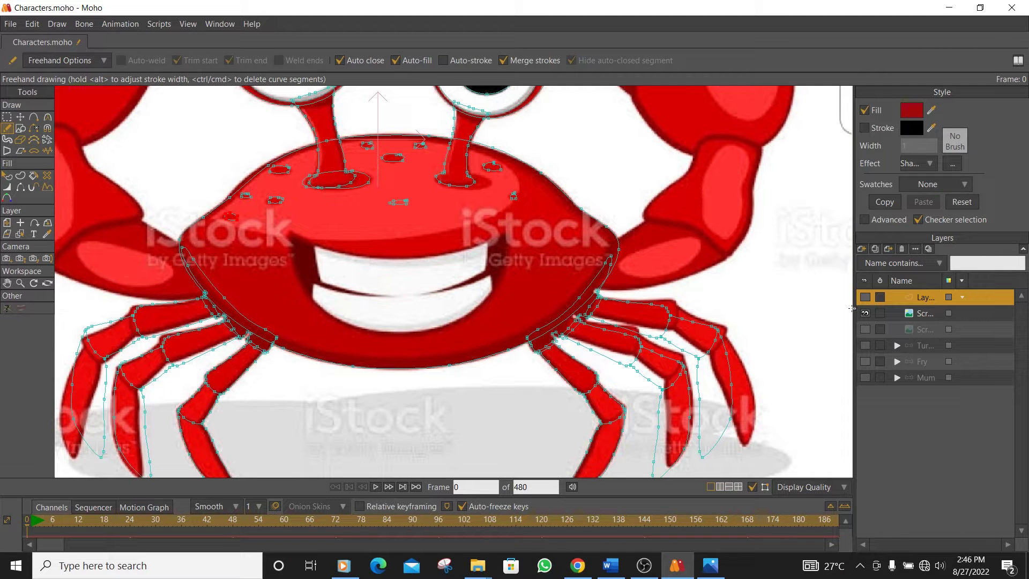
Show the drawing without the reference image to check the spots and stalk shadow, and switch back to the reference for editing
click(865, 297)
click(865, 313)
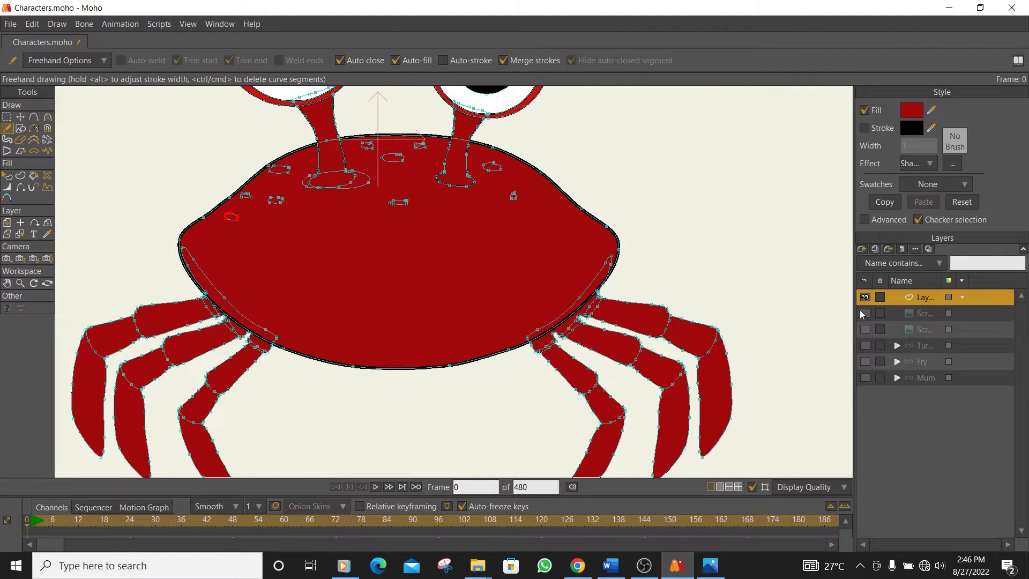
click(7, 176)
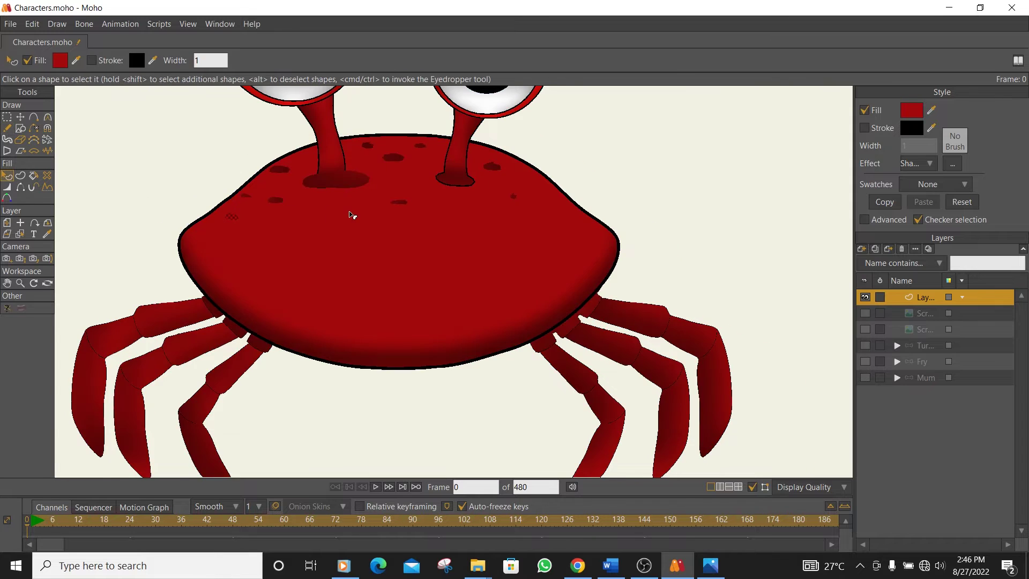
scroll(351, 213, up, 3)
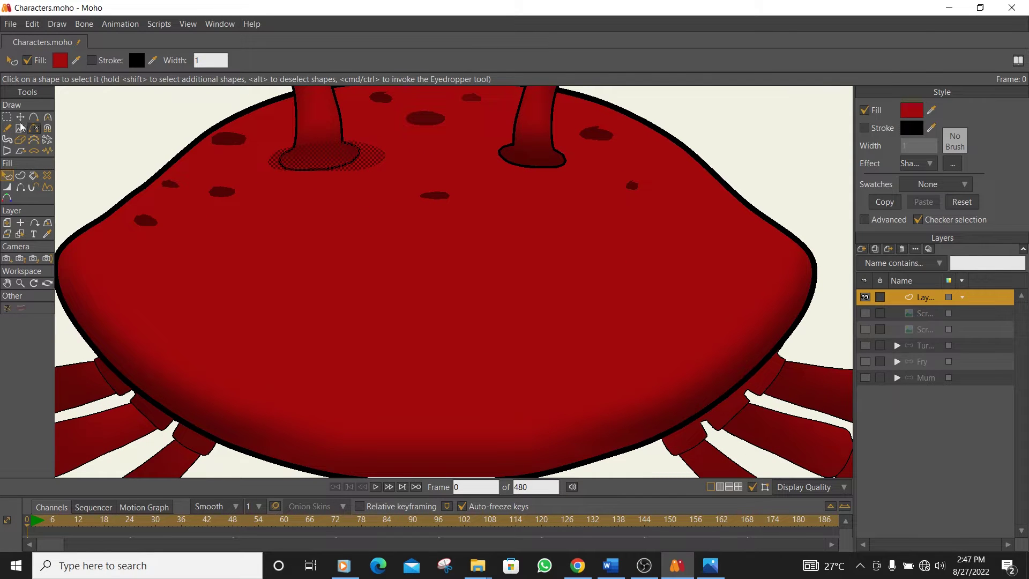
click(21, 117)
scroll(370, 188, up, 2)
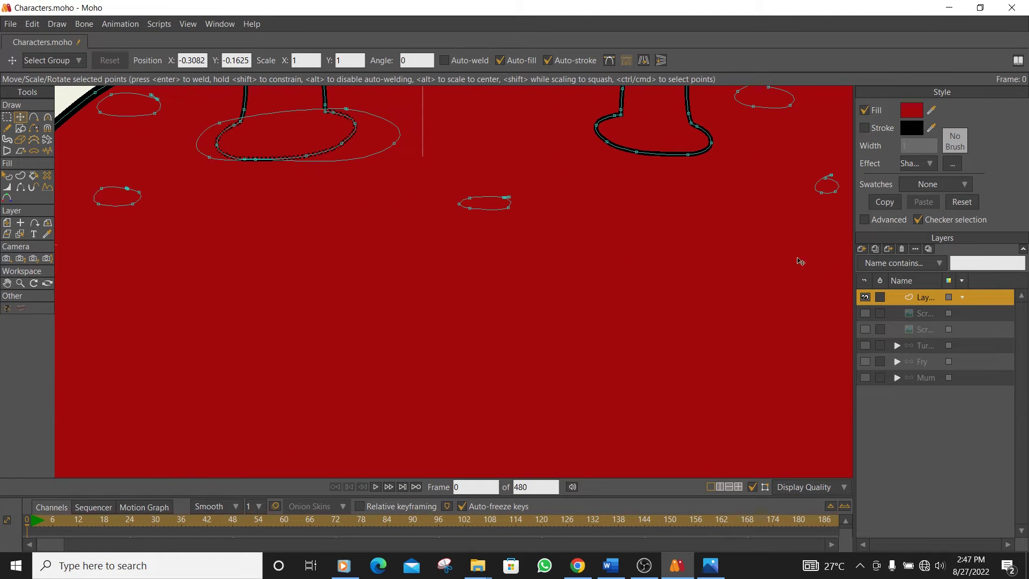
click(865, 313)
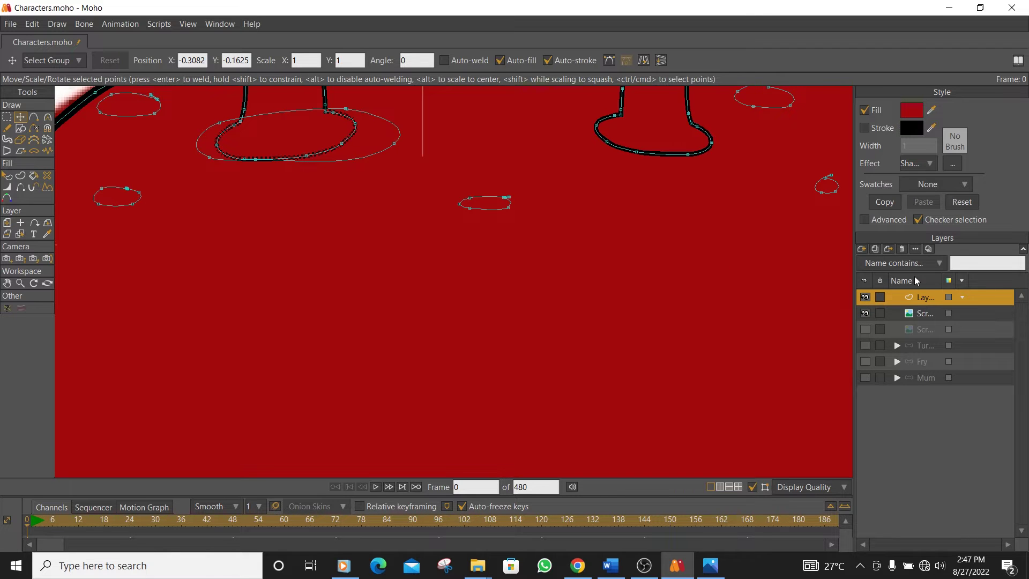
click(865, 297)
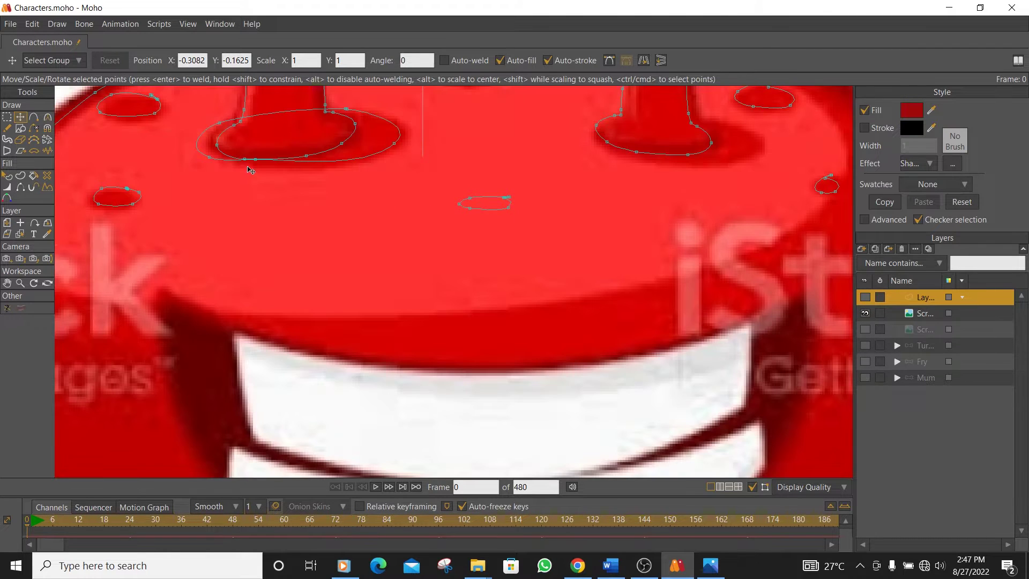
Move the points of the shadow outline at the left eye stalk's base to match the reference
click(212, 160)
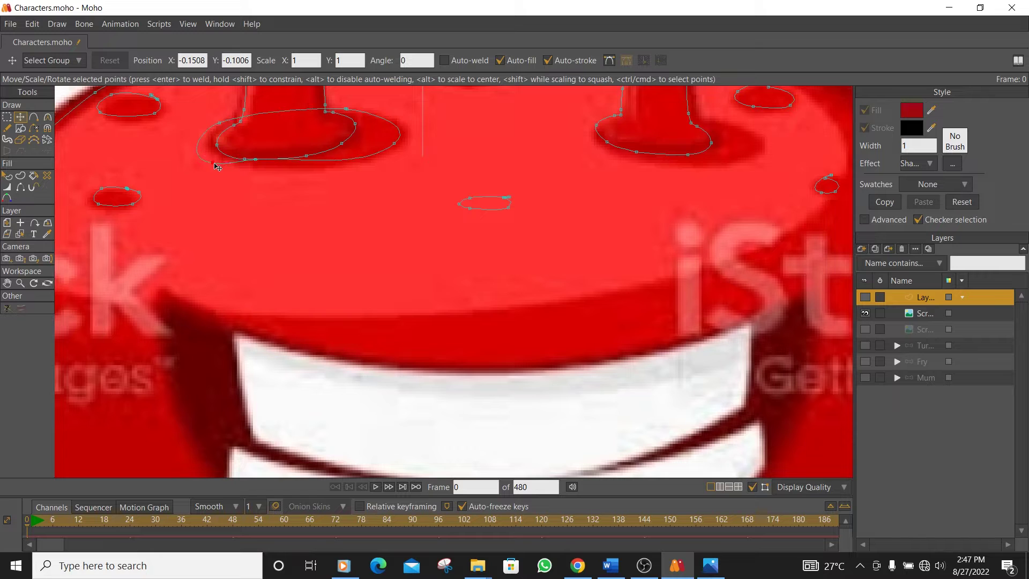
drag(255, 162, 255, 171)
drag(394, 145, 402, 147)
drag(194, 152, 212, 156)
drag(266, 174, 285, 172)
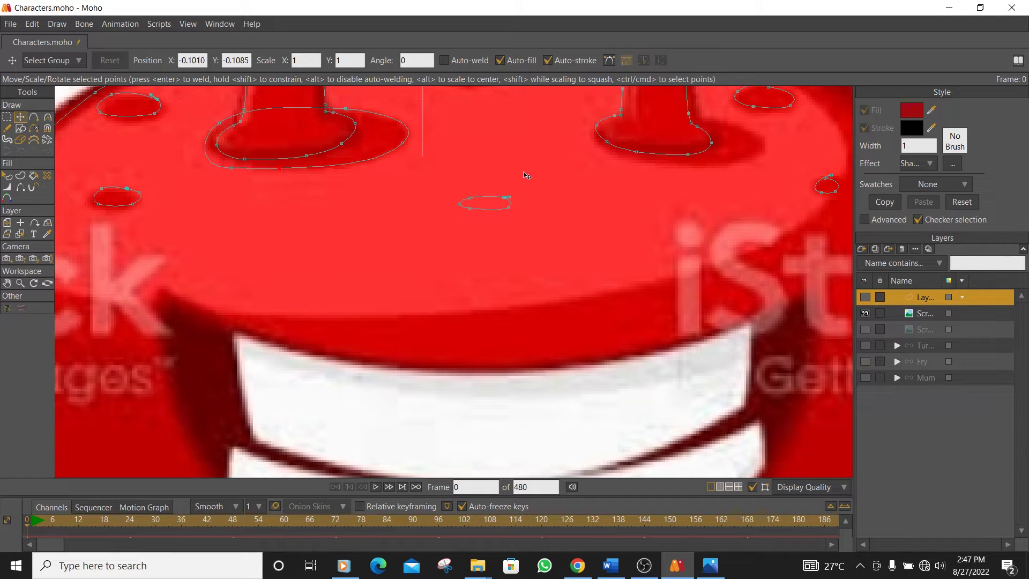
Delete the stray end points overhanging the outline of the flat spot in the middle of the shell
click(507, 198)
scroll(509, 200, up, 5)
drag(510, 196, 515, 201)
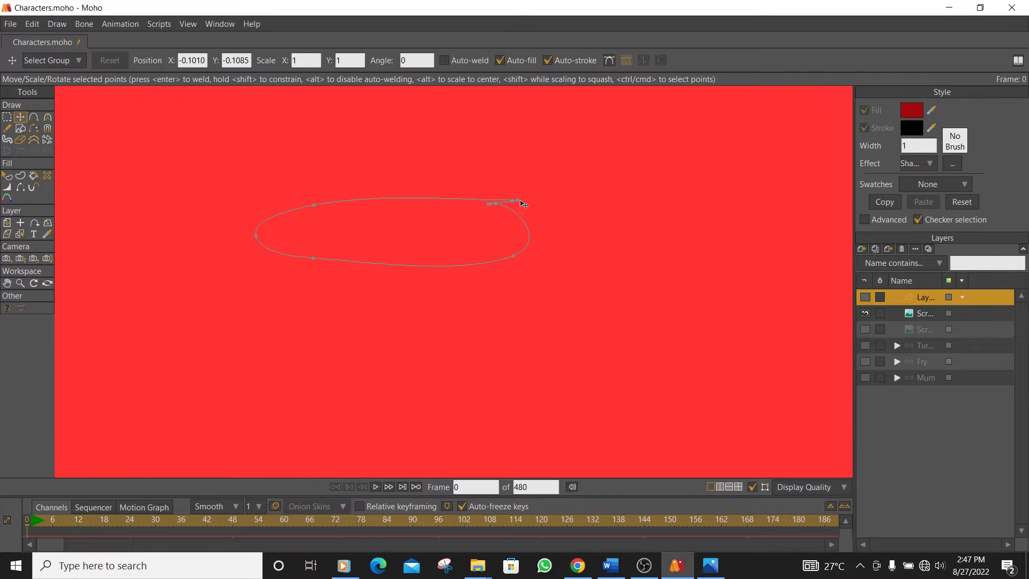
key(Delete)
click(513, 201)
key(Delete)
Reposition the middle spot's upper points and adjust their curvature to round its outline
click(489, 204)
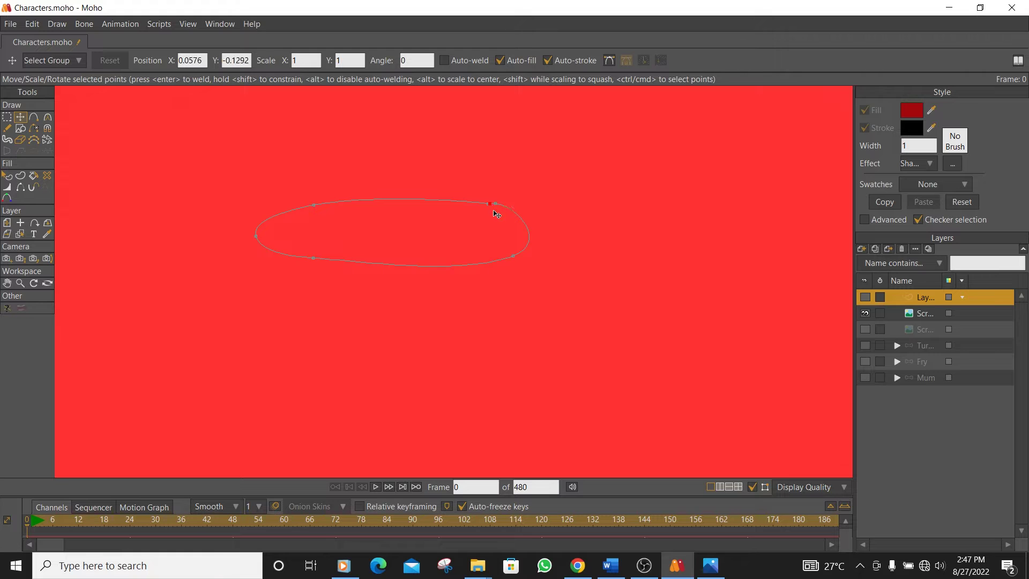
drag(501, 209, 519, 219)
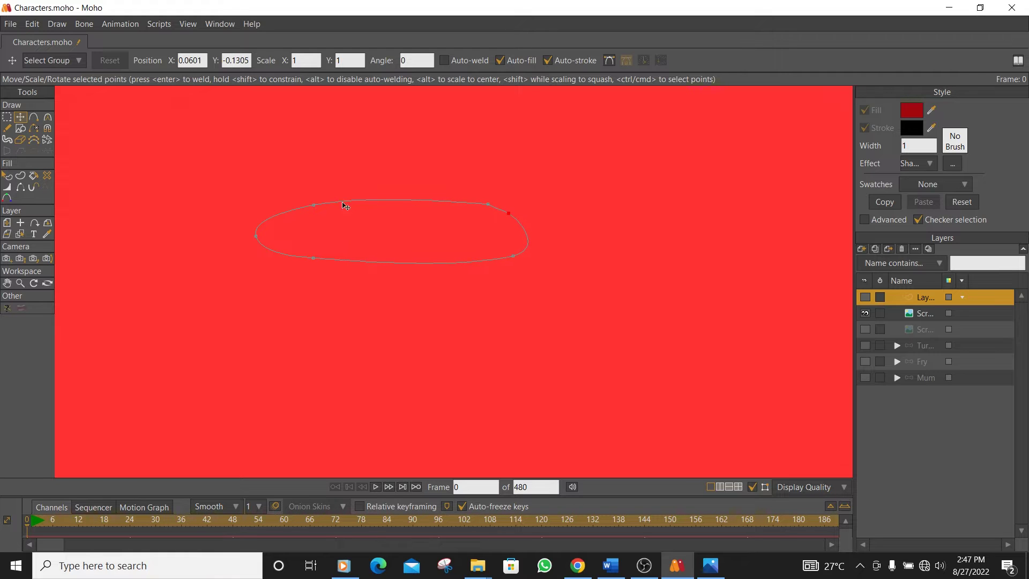
drag(322, 207, 311, 201)
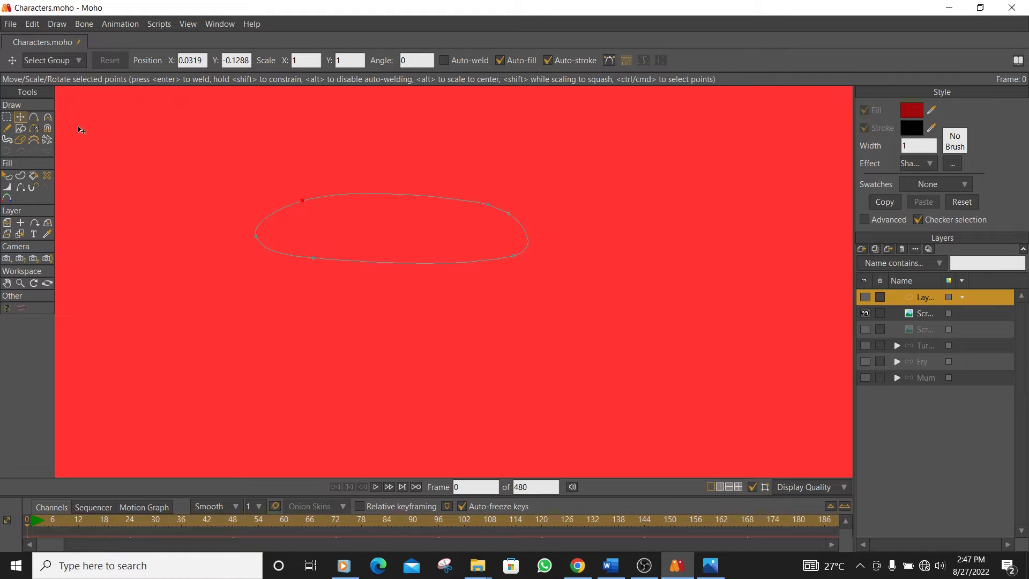
click(47, 117)
click(497, 208)
drag(489, 205, 532, 220)
scroll(480, 199, up, 4)
scroll(564, 226, down, 4)
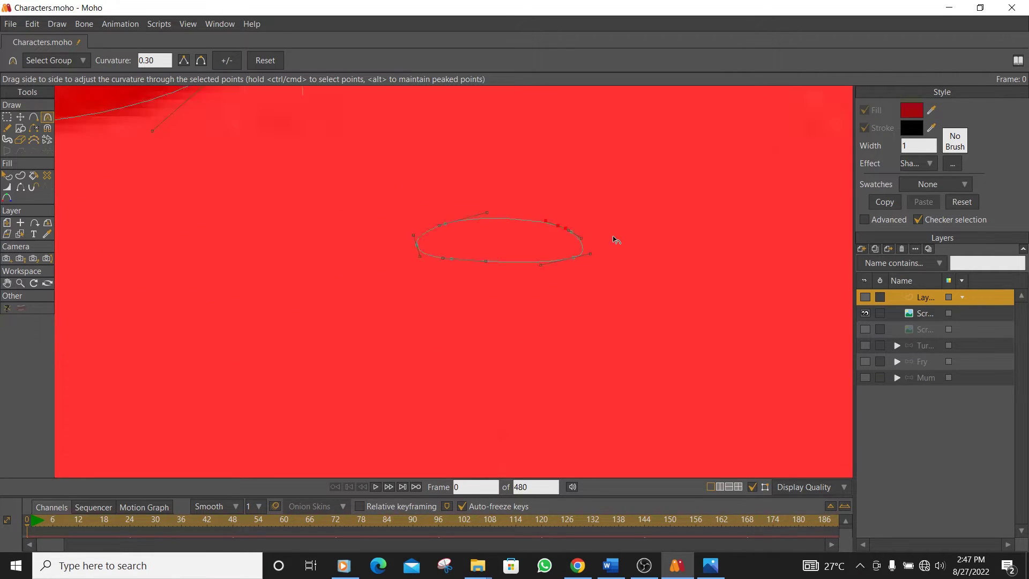
Delete the stray end points from the large spot to the right of the right eye stalk
scroll(632, 235, down, 6)
drag(694, 236, 350, 330)
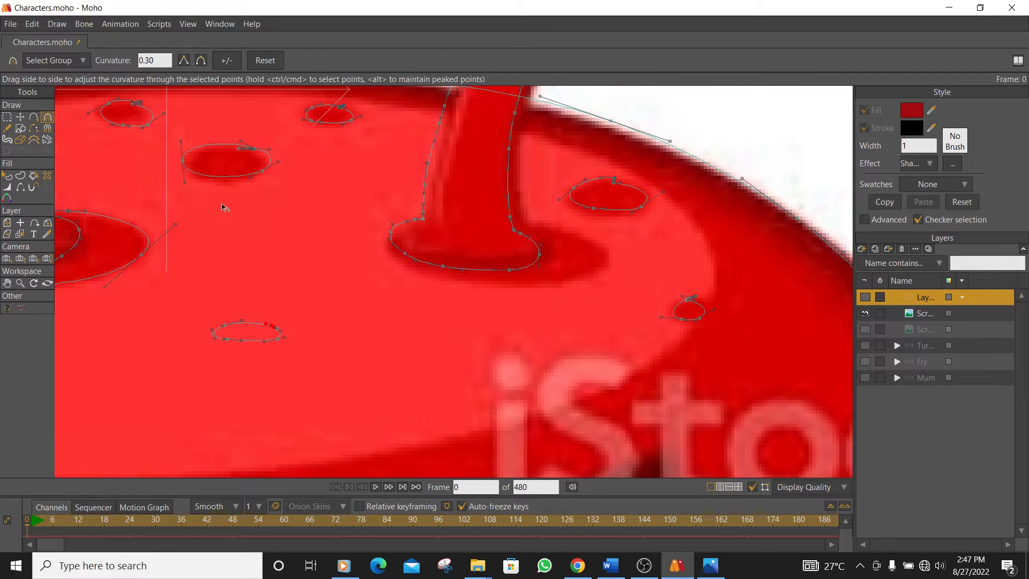
scroll(264, 220, down, 2)
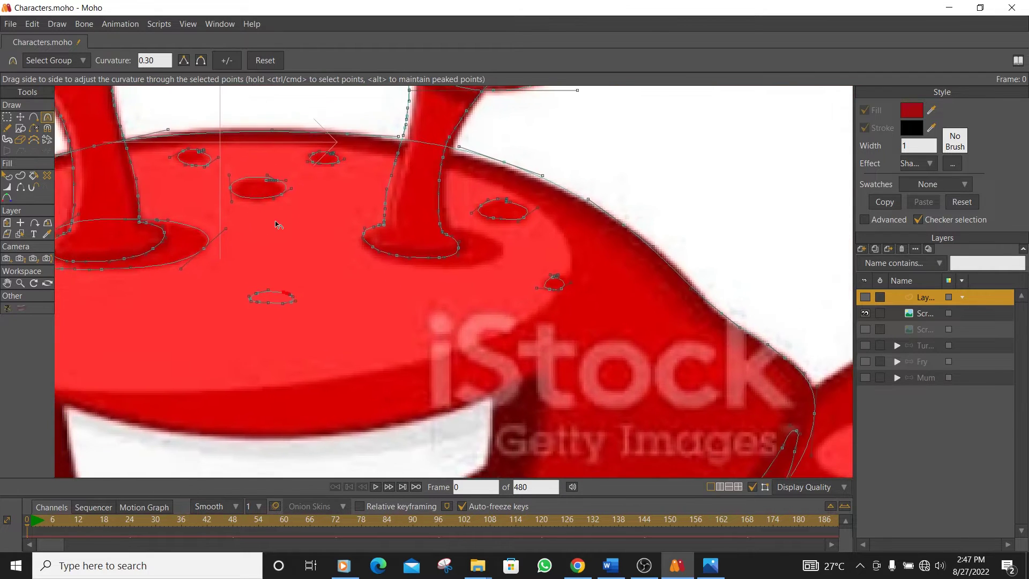
scroll(469, 204, up, 5)
key(t)
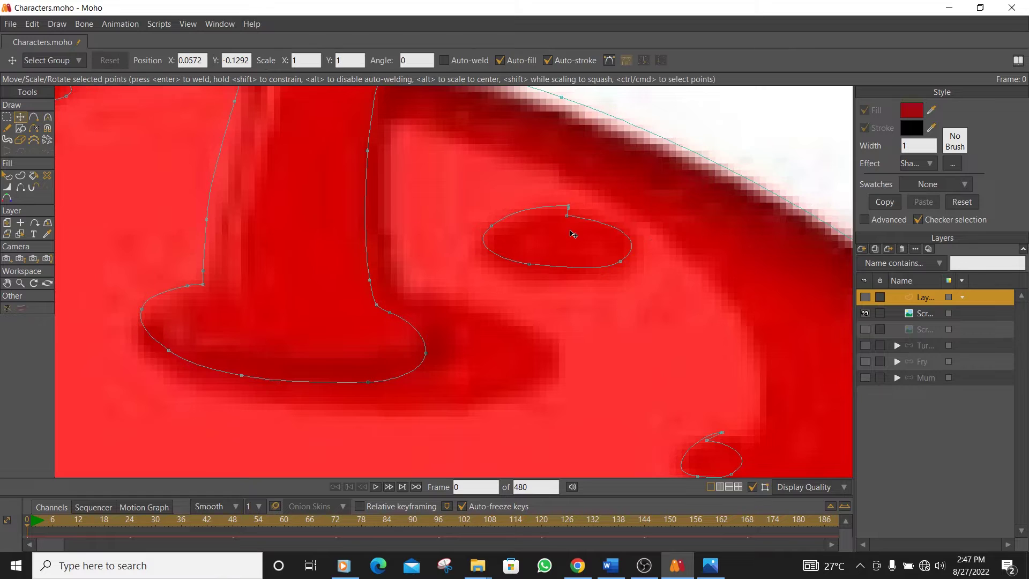
scroll(560, 203, up, 2)
click(559, 202)
key(Delete)
drag(558, 203, 567, 213)
key(Delete)
scroll(555, 219, down, 3)
Clean up the overlapping ends of the small spot at the shell's right edge and set its top point's curvature to about 0.26
drag(459, 209, 388, 145)
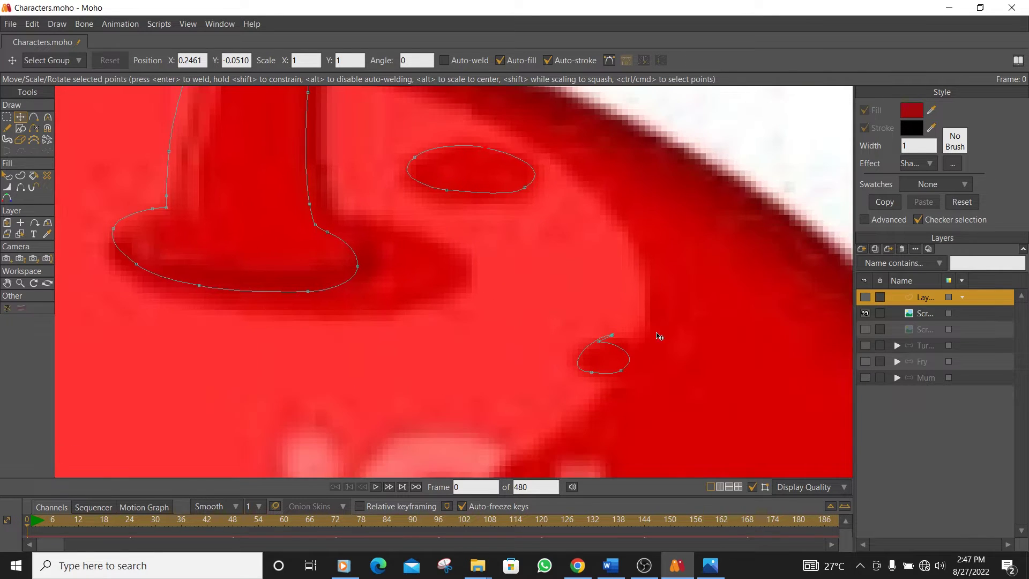
scroll(658, 339, up, 3)
drag(574, 325, 557, 340)
key(c)
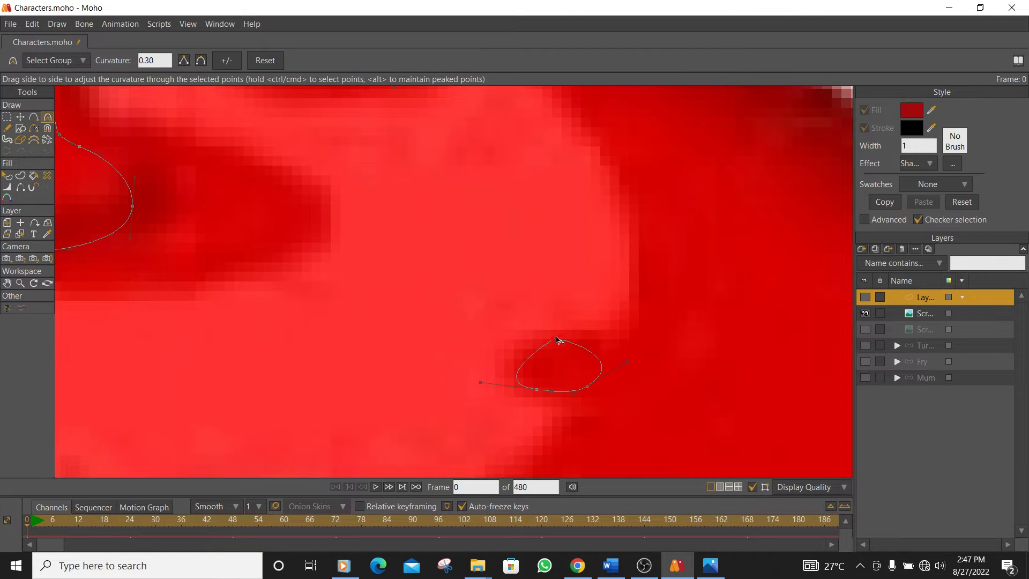
drag(561, 340, 615, 337)
Clean up the overlapping end points of the small spot near the shell's top edge, just left of the right eye stalk
scroll(341, 252, down, 1)
drag(340, 252, 673, 316)
drag(617, 301, 705, 376)
scroll(706, 377, down, 3)
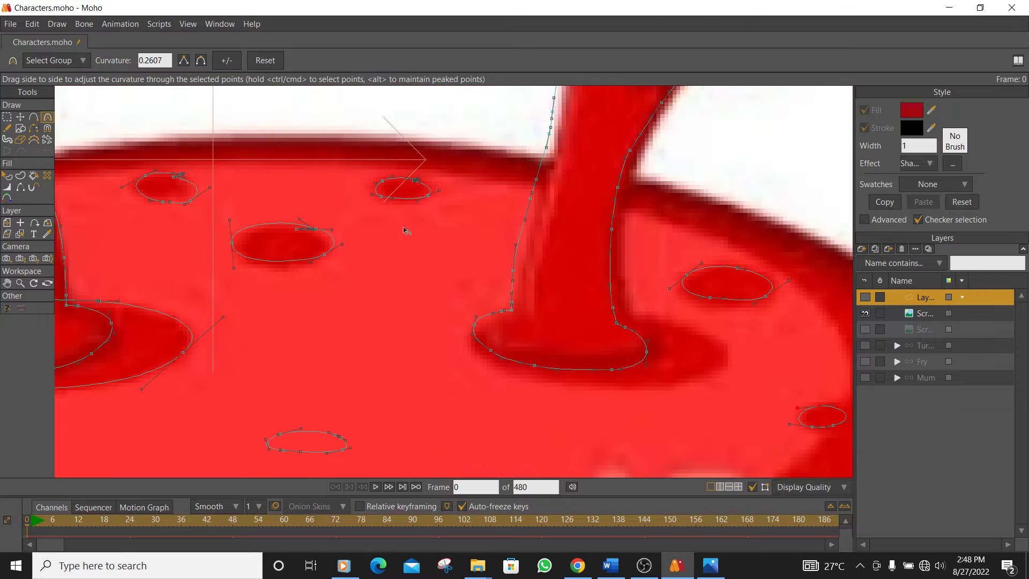
drag(378, 207, 447, 225)
scroll(449, 228, down, 2)
scroll(533, 247, up, 6)
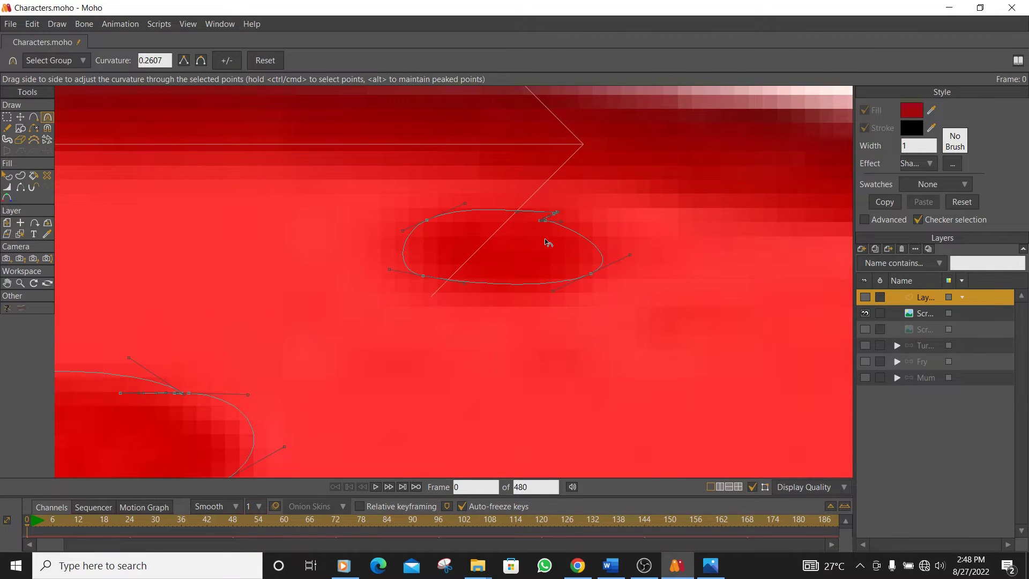
scroll(545, 239, up, 2)
click(560, 205)
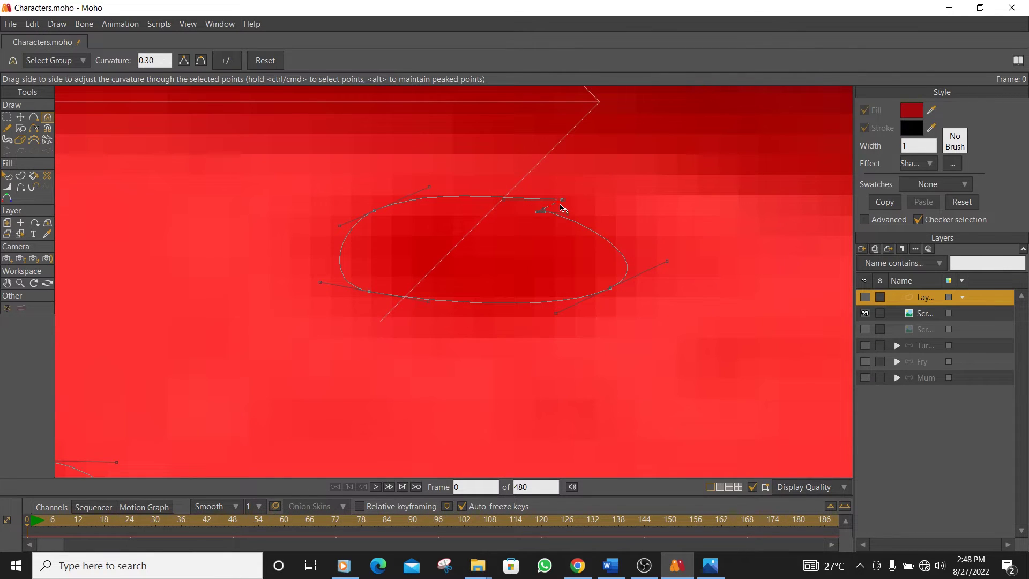
drag(563, 209, 543, 214)
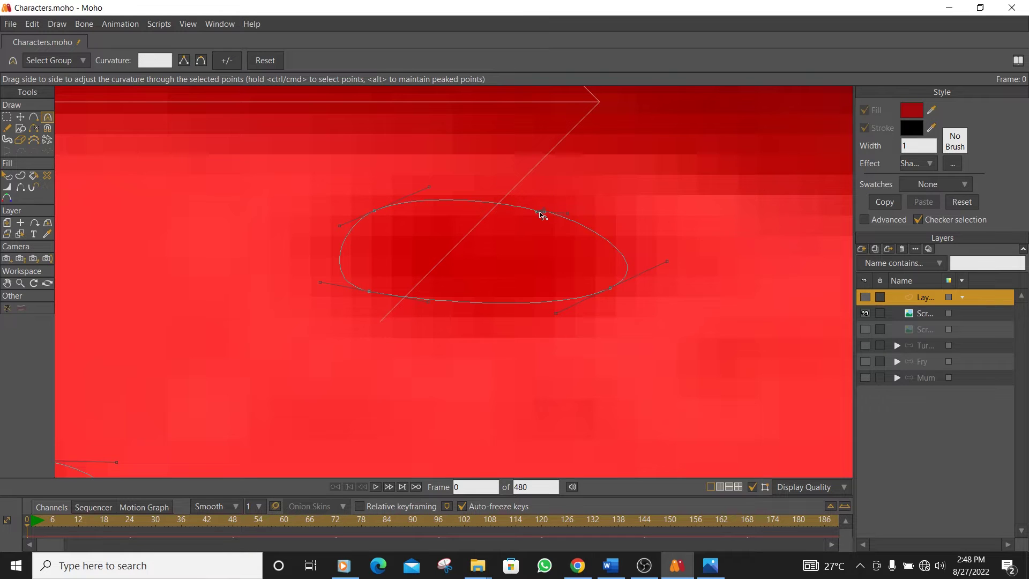
click(541, 214)
scroll(541, 214, up, 3)
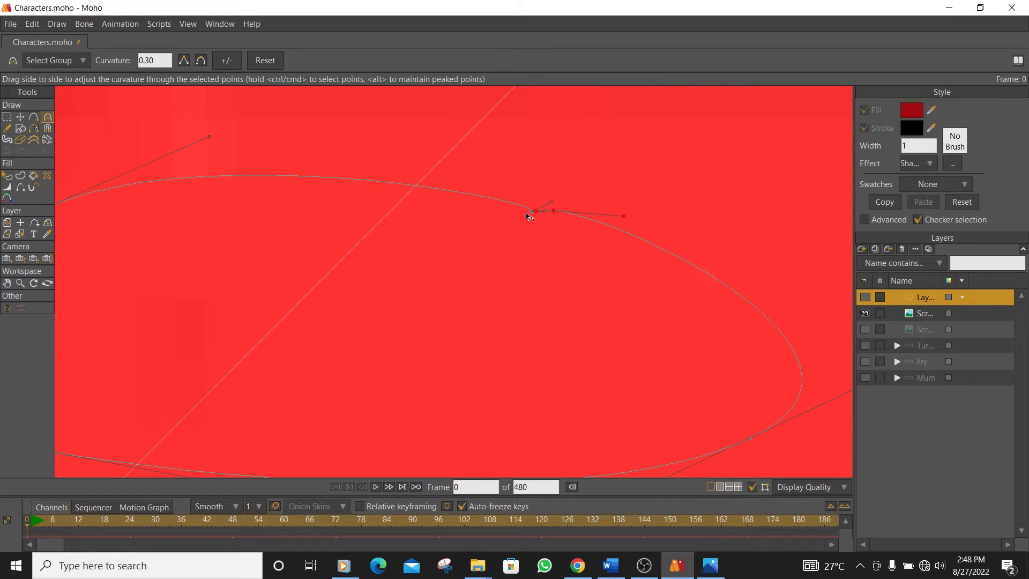
drag(532, 215, 612, 242)
drag(520, 212, 482, 202)
Adjust the curve handles of that small spot's left and upper points to smooth its outline
scroll(488, 215, down, 3)
drag(403, 211, 544, 209)
mouse_move(495, 180)
mouse_down()
mouse_move(466, 186)
mouse_move(471, 201)
mouse_move(489, 188)
mouse_up()
drag(386, 301, 316, 296)
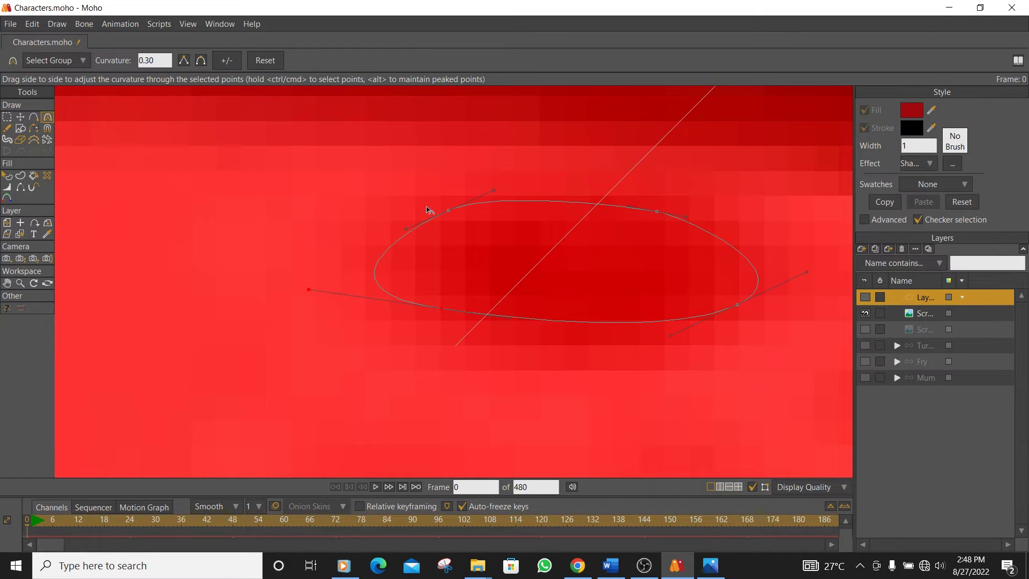
drag(480, 193, 484, 195)
drag(634, 201, 628, 195)
scroll(474, 210, down, 3)
Remove the overlapping end points of the larger spot between the eye stalks and adjust the curve along its upper edge
scroll(471, 209, down, 2)
drag(391, 219, 585, 217)
scroll(516, 313, up, 4)
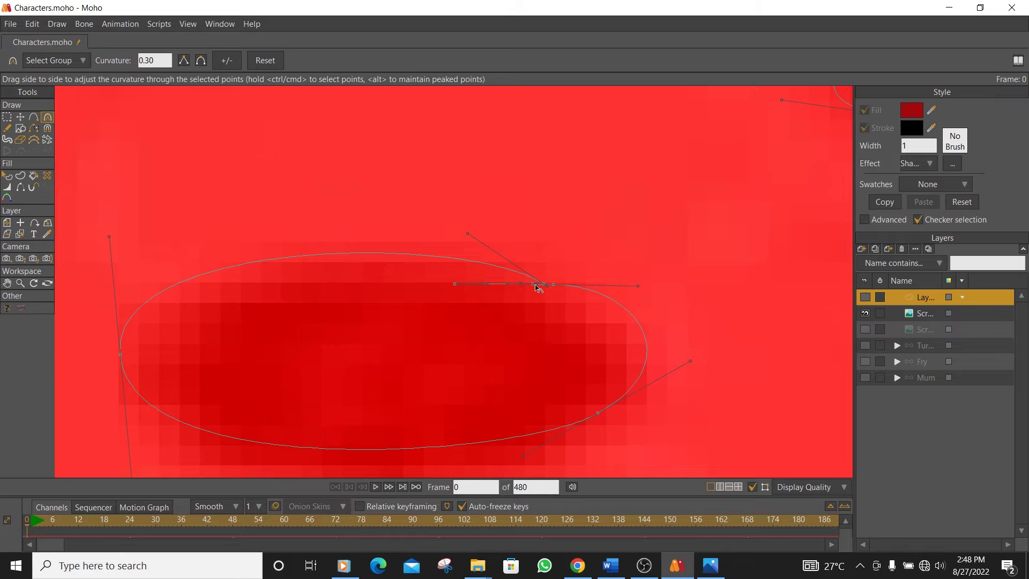
drag(545, 286, 570, 287)
drag(485, 284, 362, 251)
mouse_move(487, 284)
mouse_down()
mouse_move(497, 281)
mouse_move(487, 294)
mouse_up()
drag(380, 242, 373, 277)
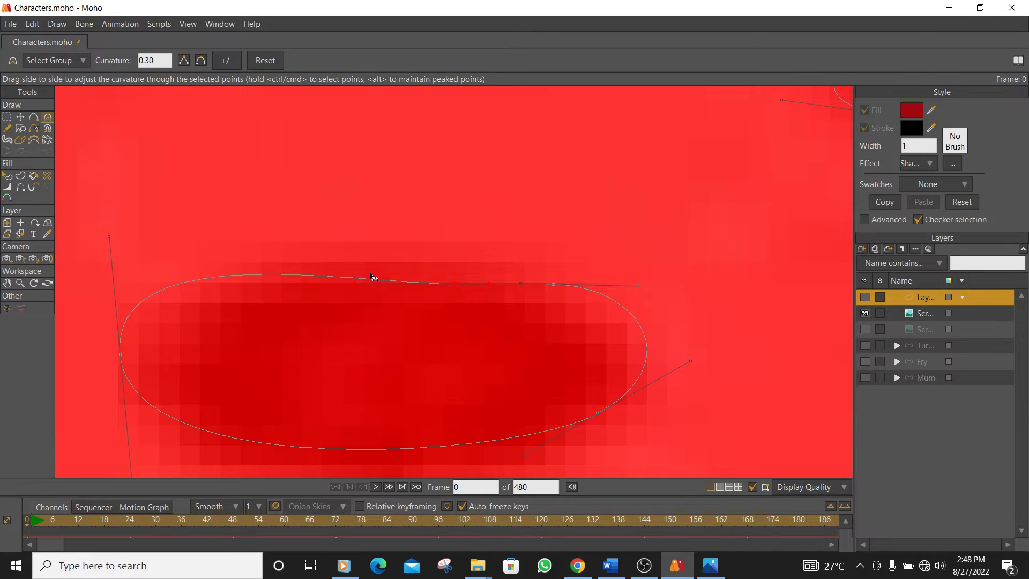
Reduce the curvature at the larger spot's left point and adjust the curve handles at its right end
drag(121, 353, 64, 370)
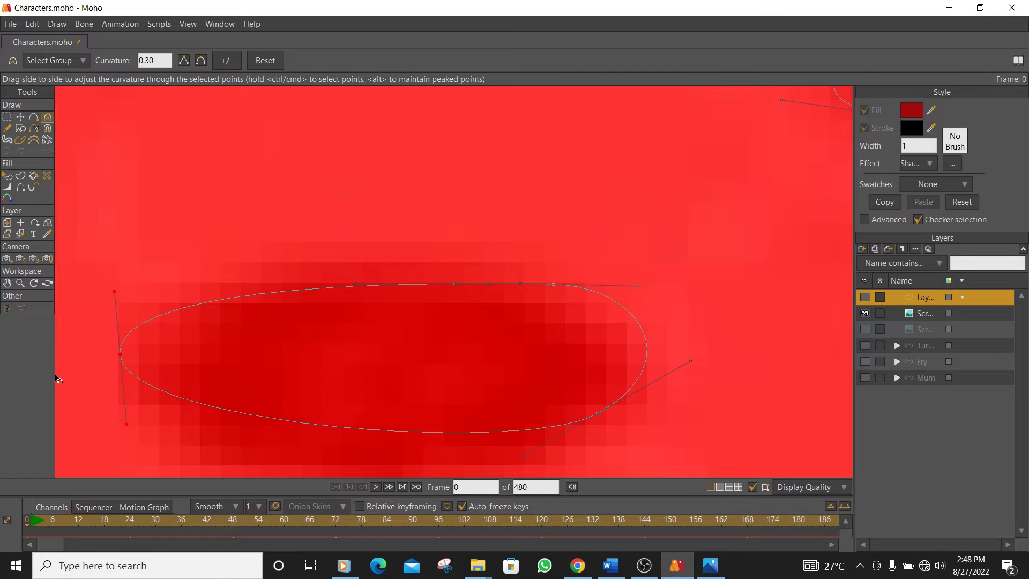
drag(691, 361, 676, 390)
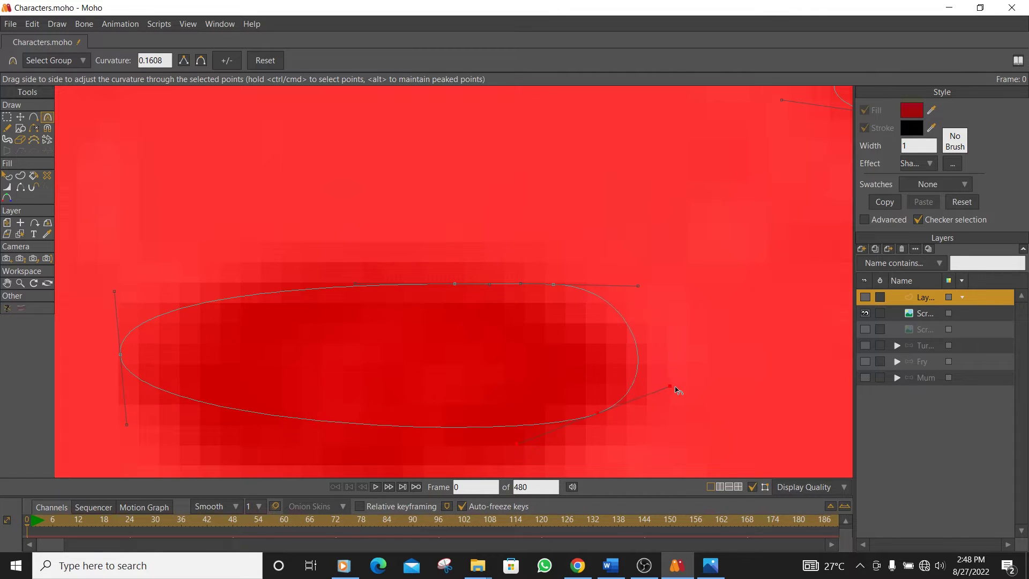
drag(639, 286, 715, 311)
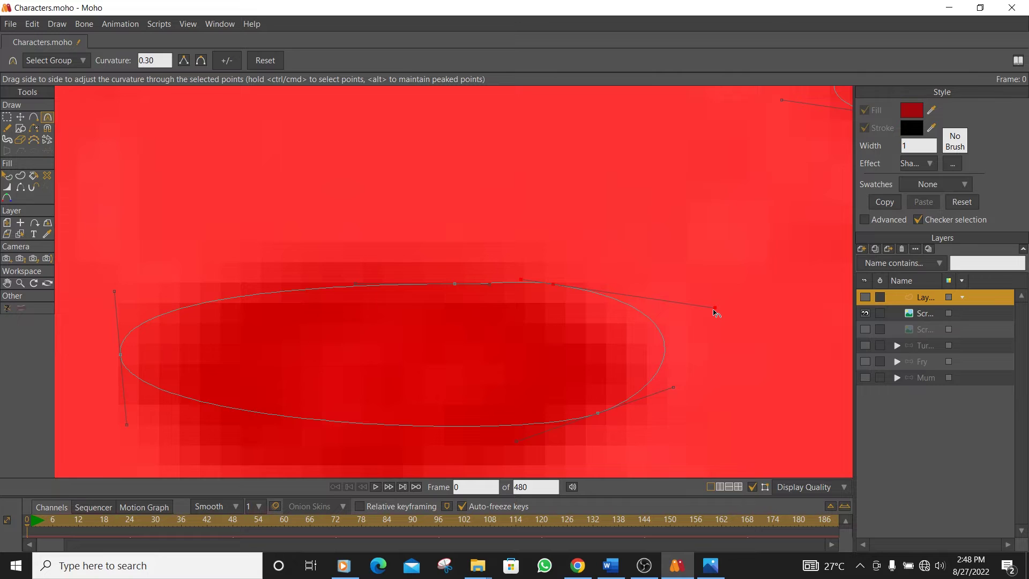
Move the larger spot's upper-right point inward and adjust its curve handles to follow the reference
key(t)
drag(560, 280, 520, 302)
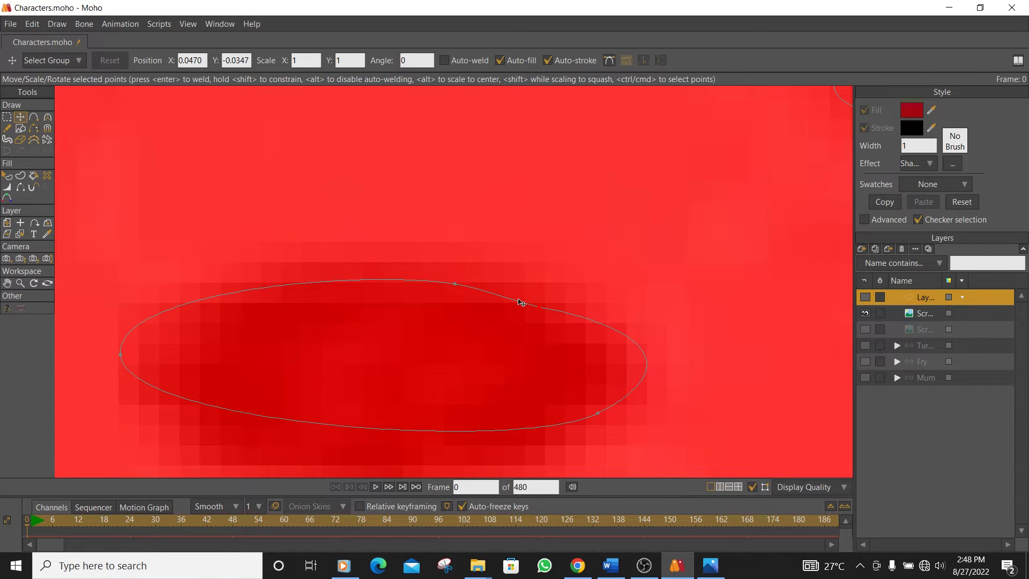
key(c)
drag(709, 304, 689, 323)
drag(499, 293, 590, 305)
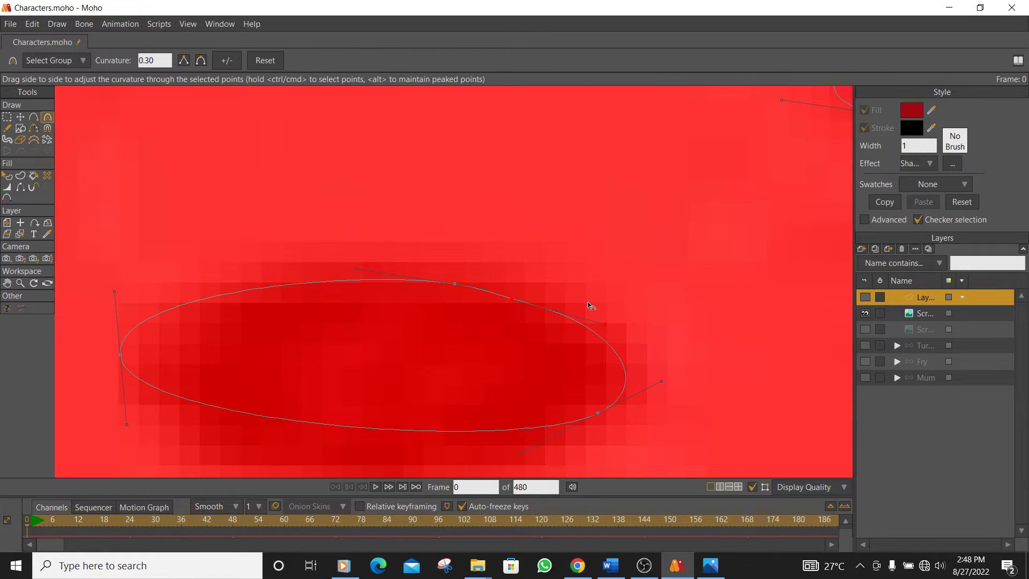
Reposition the larger spot's upper-middle and lower-right points to even out its outline
key(t)
drag(454, 284, 447, 296)
drag(610, 401, 594, 401)
drag(441, 298, 648, 264)
Close the notch in the small spot just right of the left eye stalk by moving its end point
scroll(397, 290, down, 6)
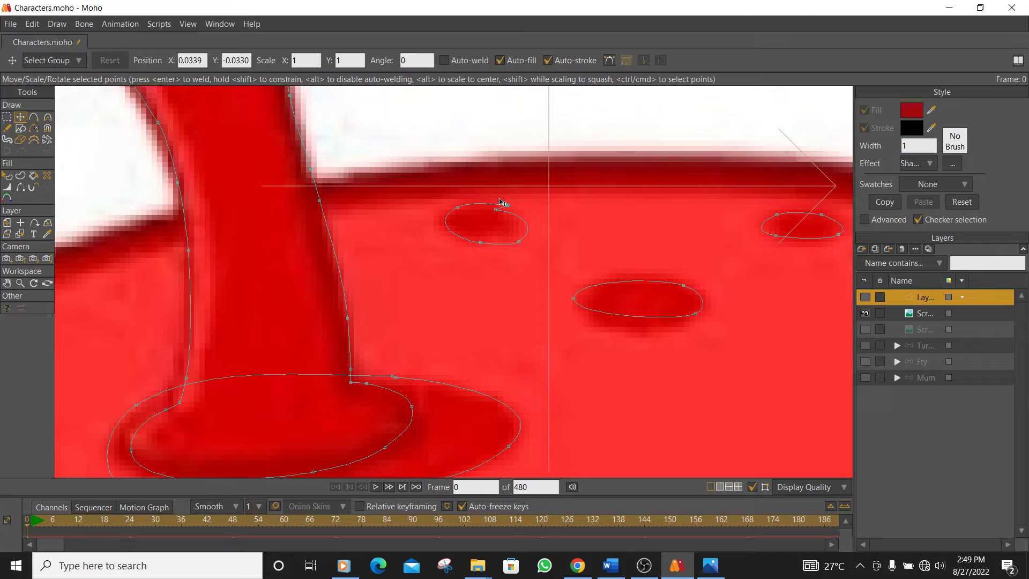
scroll(501, 201, up, 3)
click(519, 217)
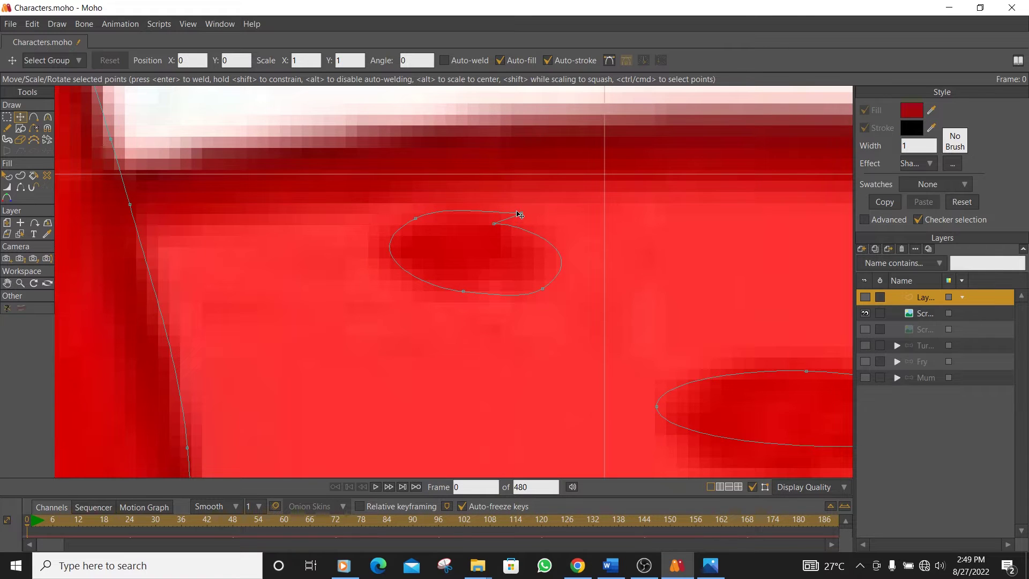
mouse_move(520, 217)
mouse_down()
mouse_move(496, 222)
mouse_move(505, 227)
mouse_up()
Adjust the curve handles around the small spot right of the left eye stalk to round its outline
key(c)
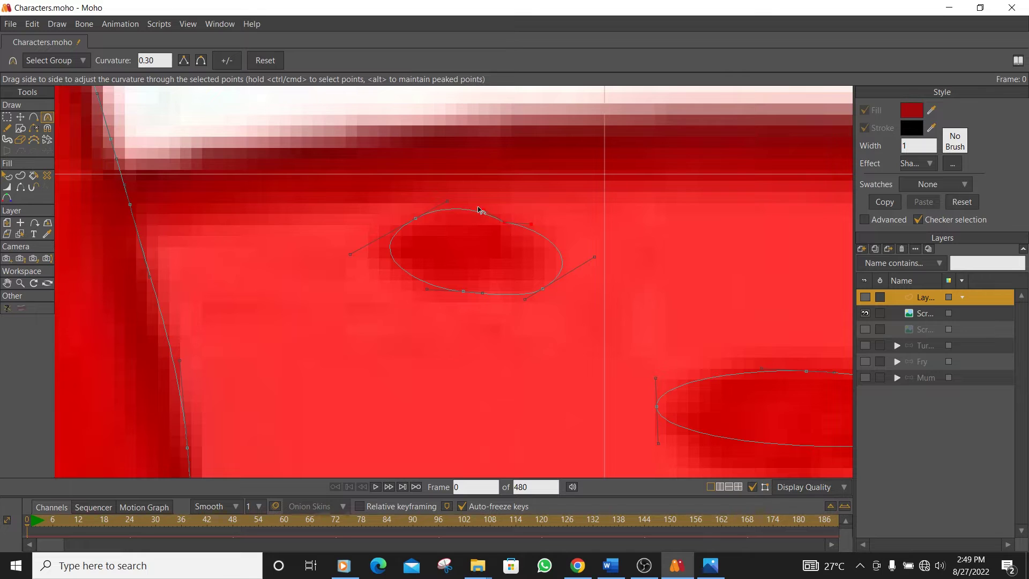
drag(521, 220, 529, 228)
drag(443, 190, 434, 202)
drag(425, 290, 402, 282)
mouse_move(602, 257)
mouse_down()
mouse_move(602, 274)
mouse_move(614, 267)
mouse_up()
drag(537, 230, 543, 225)
Adjust the curvature on the left side of the left eye stalk's shadow and shift its bottom point slightly outward
scroll(438, 214, down, 3)
scroll(439, 214, down, 3)
scroll(506, 229, up, 2)
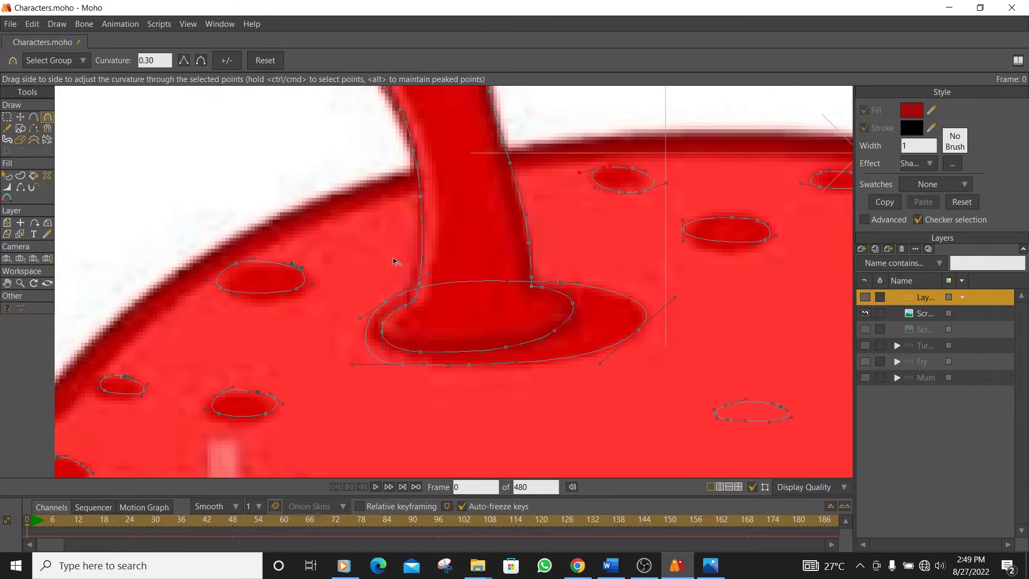
scroll(386, 298, up, 4)
mouse_move(355, 309)
mouse_down()
mouse_move(277, 310)
mouse_move(351, 309)
mouse_up()
drag(446, 269, 451, 270)
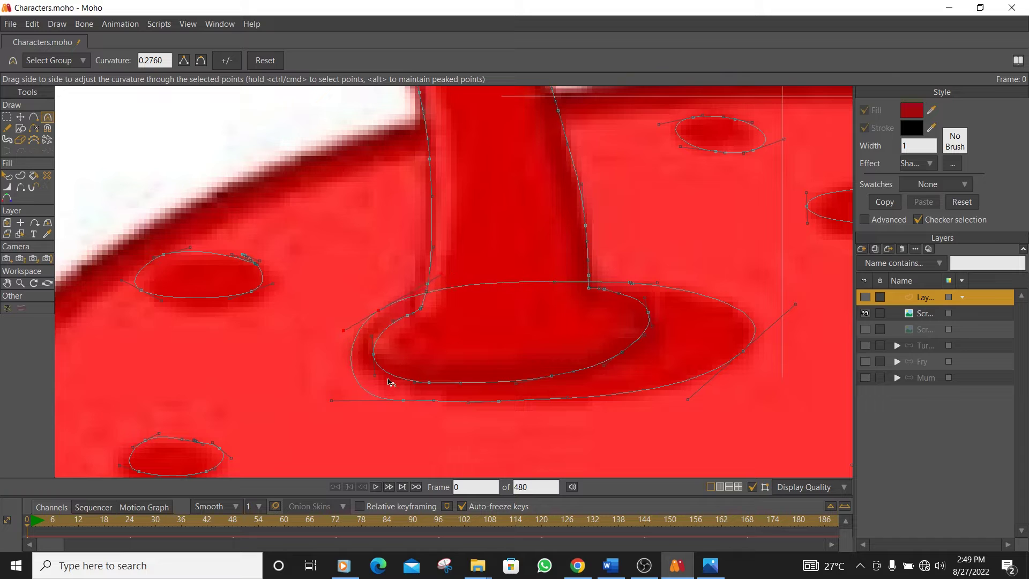
drag(327, 407, 312, 389)
key(f)
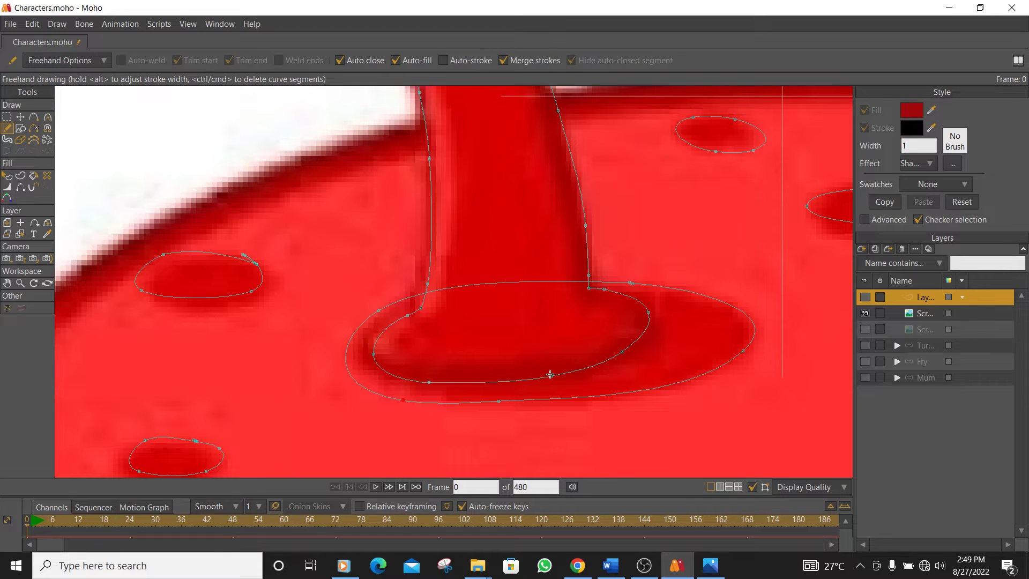
key(t)
drag(511, 404, 530, 406)
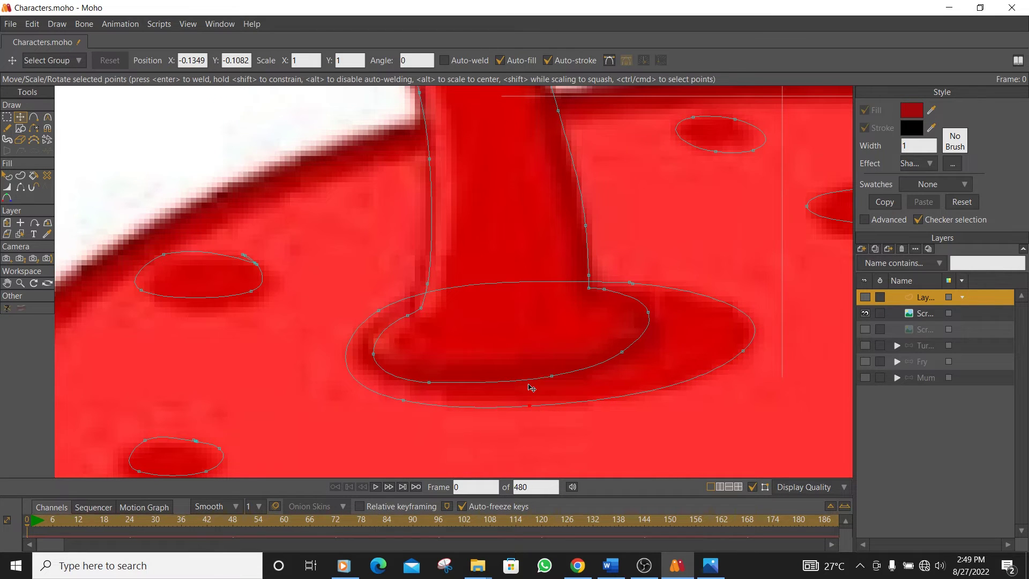
Delete the stray end points of the spot left of the left eye stalk and reposition its remaining right end point
mouse_move(256, 264)
mouse_down()
mouse_move(230, 266)
mouse_move(248, 267)
mouse_up()
scroll(249, 267, up, 2)
click(243, 247)
key(Delete)
click(238, 245)
key(Delete)
drag(265, 263, 255, 259)
click(254, 256)
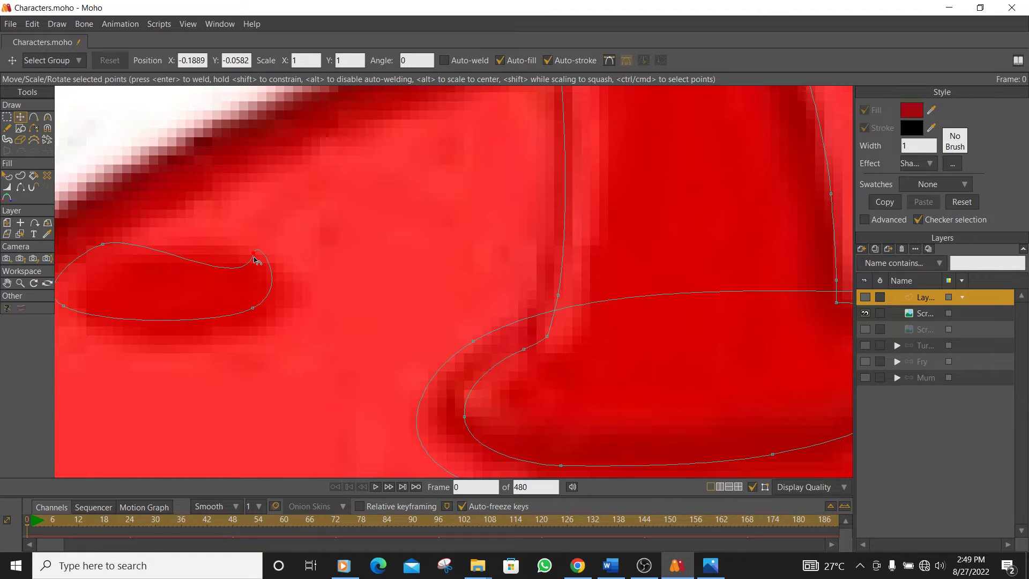
Smooth the upper edge of the spot left of the left eye stalk and move its two left points inward
key(c)
drag(238, 285, 370, 254)
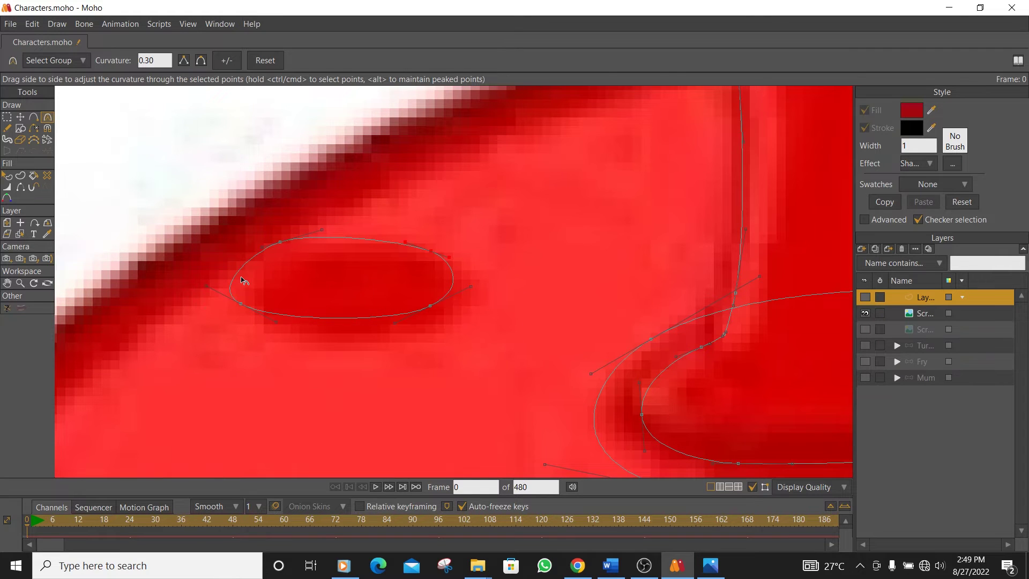
key(t)
drag(233, 295, 266, 310)
drag(276, 247, 249, 271)
Fine-tune the curve handles along the top and lower left of the spot beside the left eye stalk
key(c)
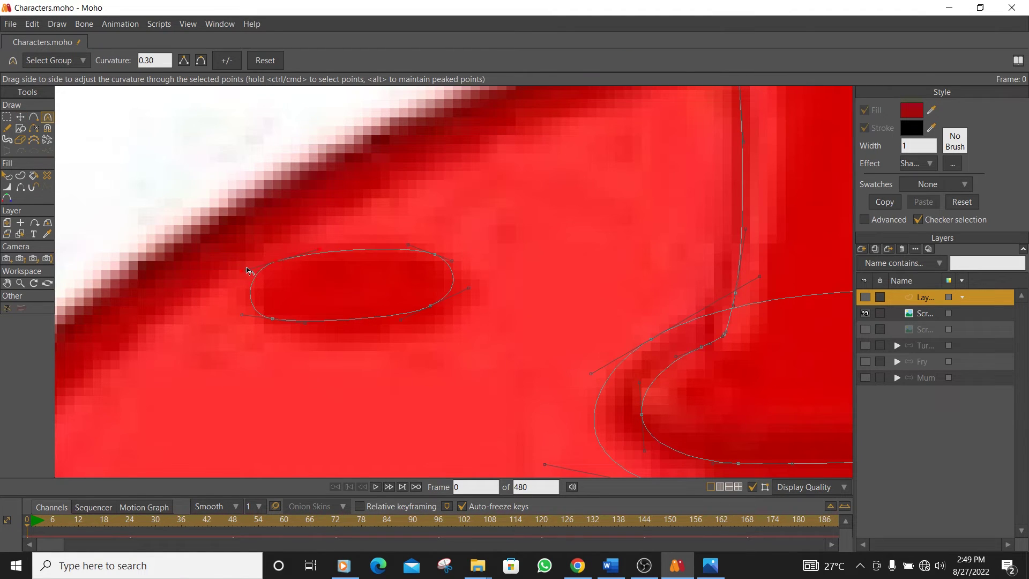
drag(397, 241, 389, 239)
drag(318, 251, 321, 245)
mouse_move(248, 322)
mouse_down()
mouse_move(222, 335)
mouse_move(229, 323)
mouse_up()
Delete the stray top points of the spot below and left of the left eye stalk and adjust its upper-left curvature
scroll(462, 284, down, 5)
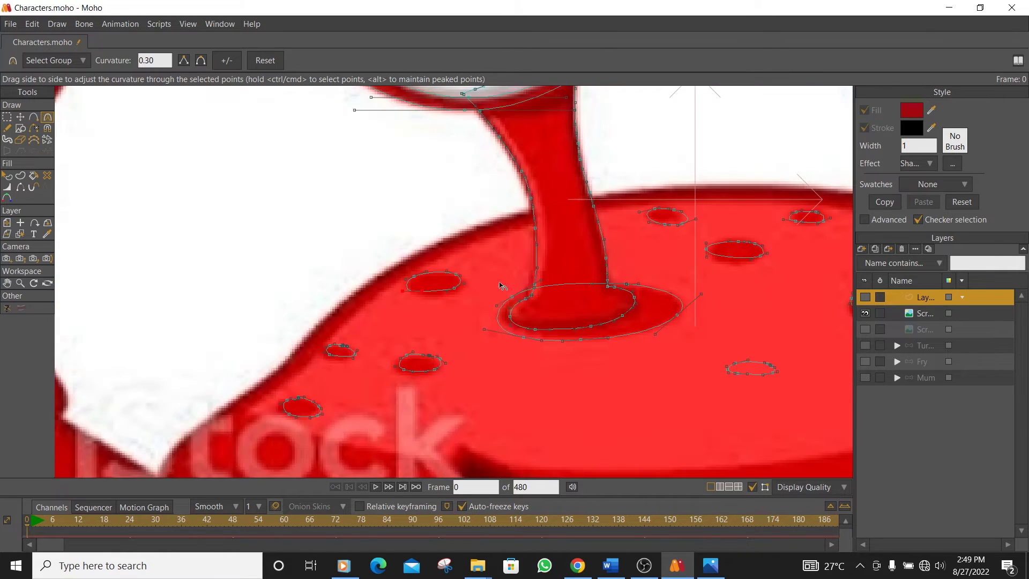
drag(400, 325, 426, 213)
scroll(460, 280, up, 6)
scroll(429, 217, up, 2)
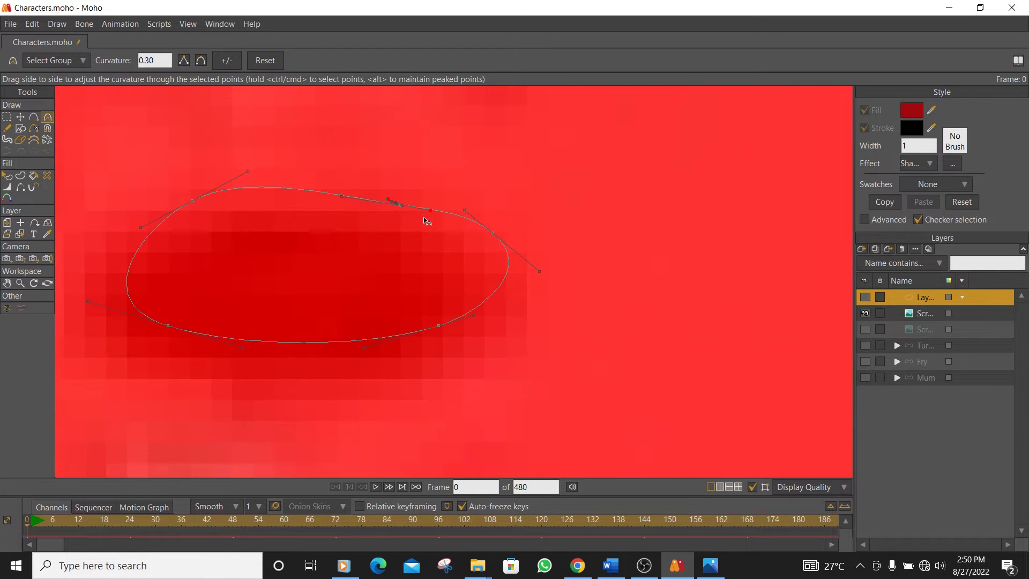
key(Delete)
click(397, 206)
key(Delete)
drag(231, 170, 676, 271)
Delete the overlapping end point of the small spot near the shell's left edge and set its lower-left curvature to about 0.28
scroll(274, 215, down, 2)
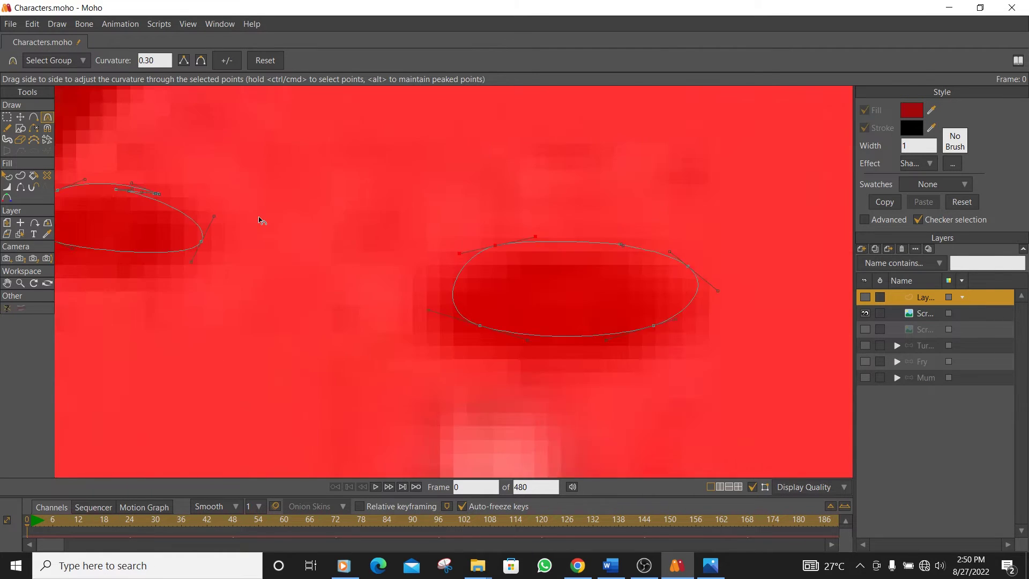
scroll(119, 168, up, 3)
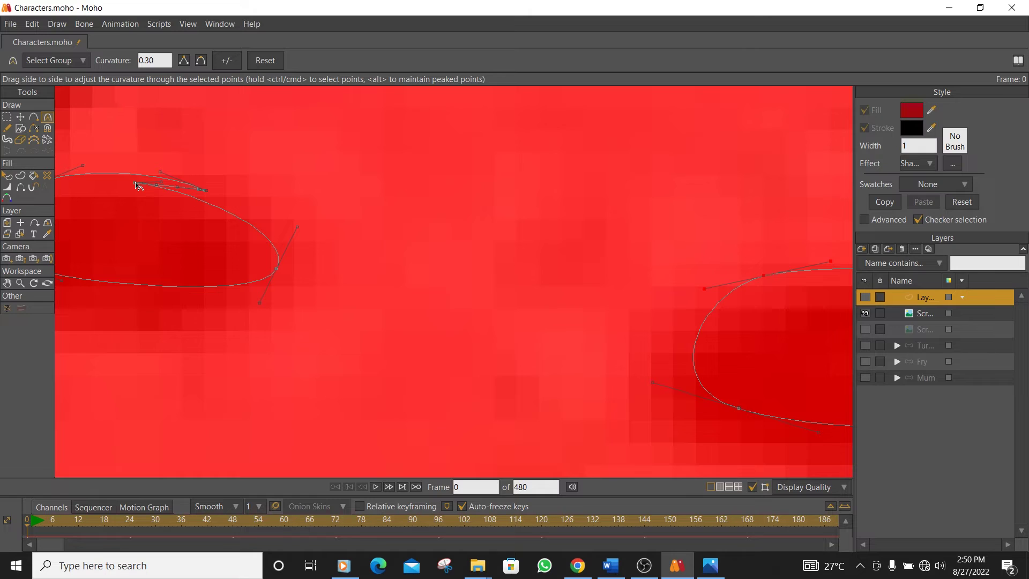
click(201, 190)
click(201, 188)
click(204, 189)
key(Delete)
drag(159, 184, 447, 212)
drag(351, 172, 278, 266)
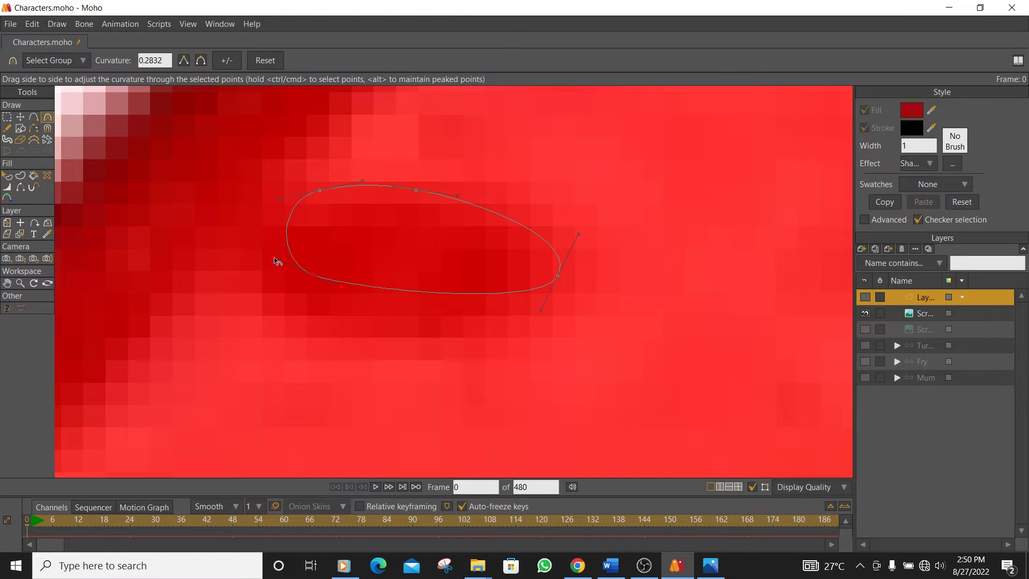
Clean up the notched upper ends of the lowest spot on the shell's left side and smooth its top curve
scroll(278, 251, down, 3)
scroll(278, 252, down, 4)
scroll(216, 337, up, 8)
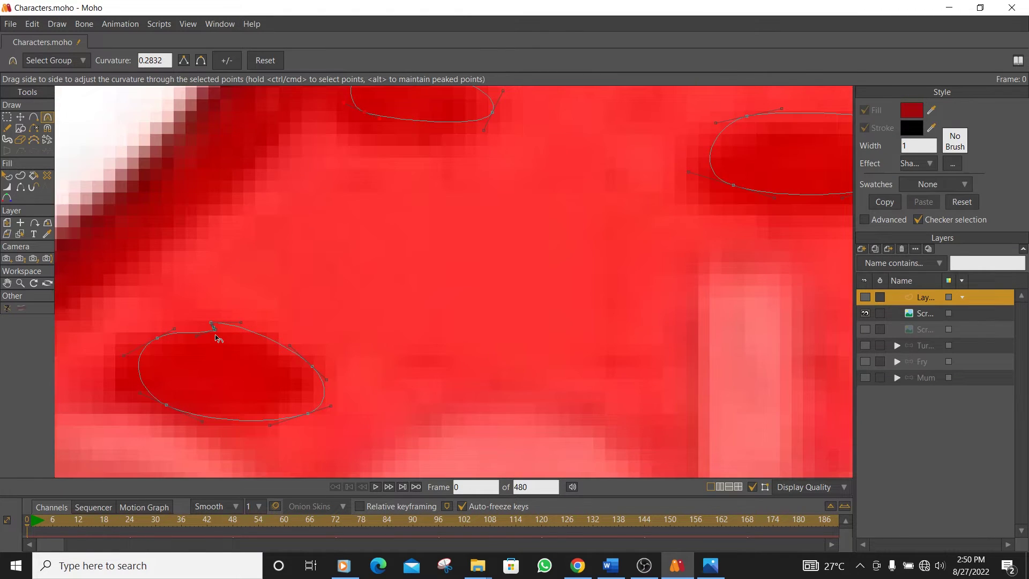
drag(212, 321, 266, 330)
scroll(412, 326, down, 2)
drag(393, 322, 421, 244)
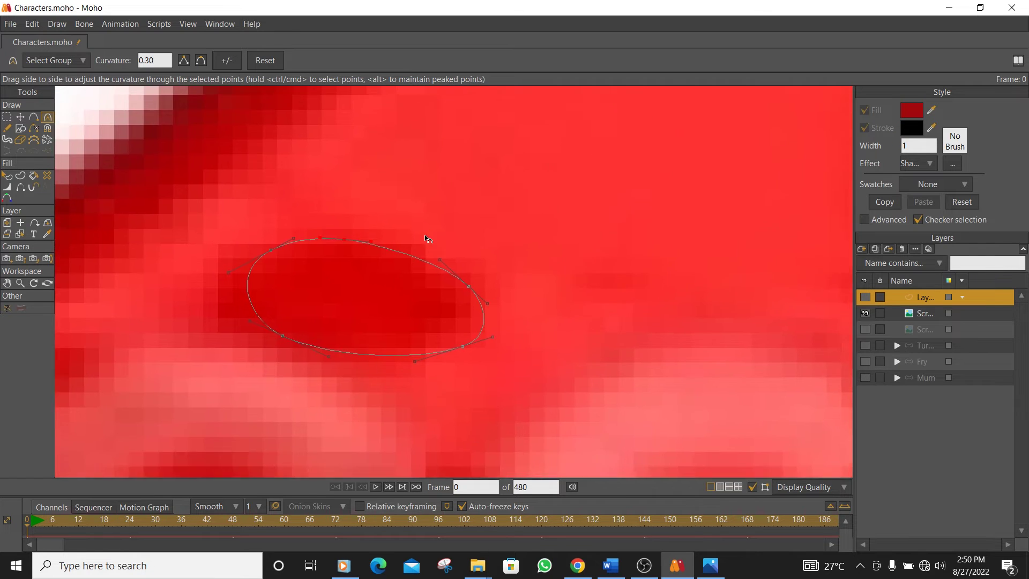
Duplicate the left eye stalk's shadow, flip the copy horizontally, and place it at the base of the right eye stalk
scroll(423, 247, down, 4)
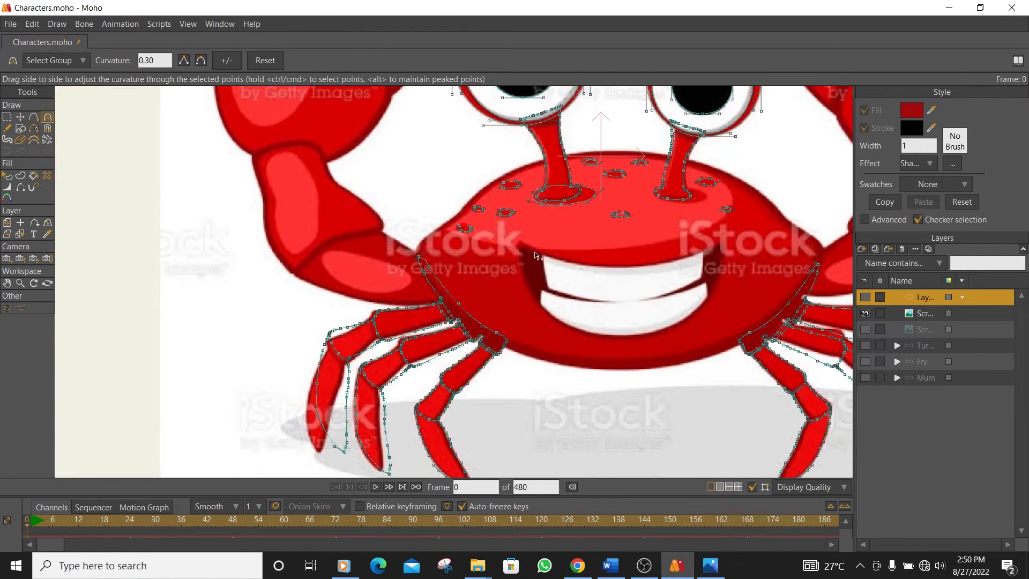
scroll(588, 255, up, 5)
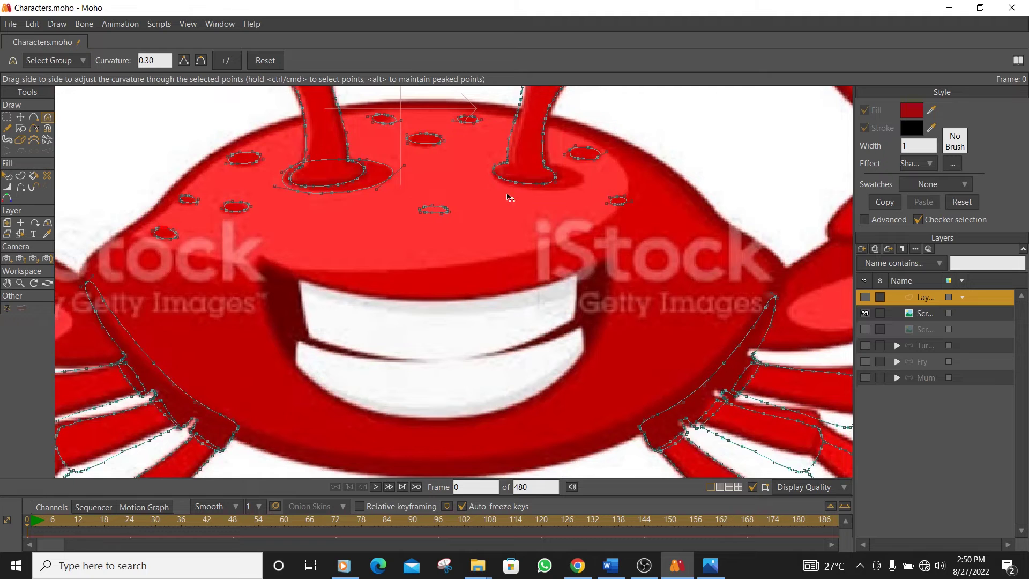
click(20, 117)
scroll(374, 192, up, 2)
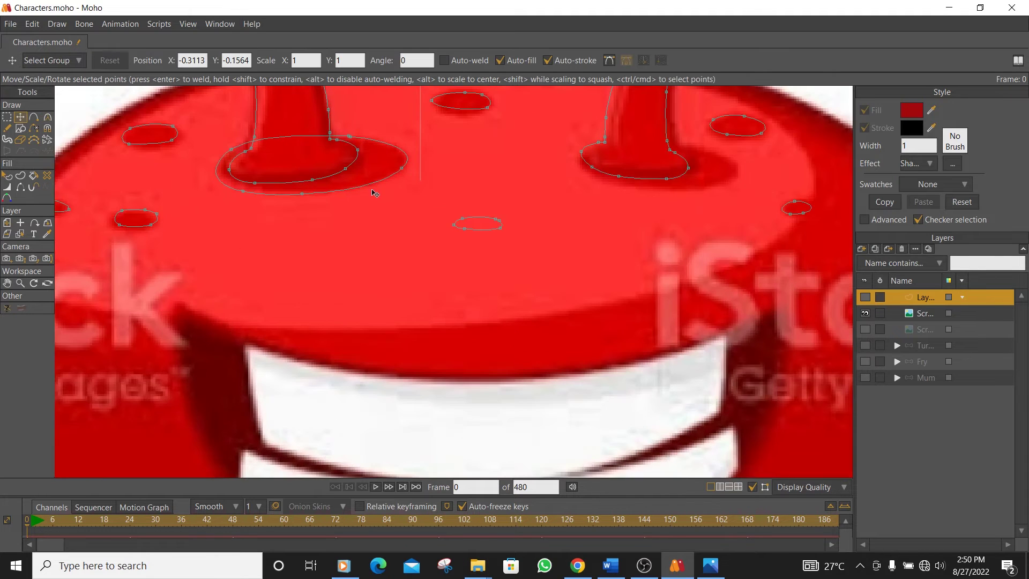
click(369, 186)
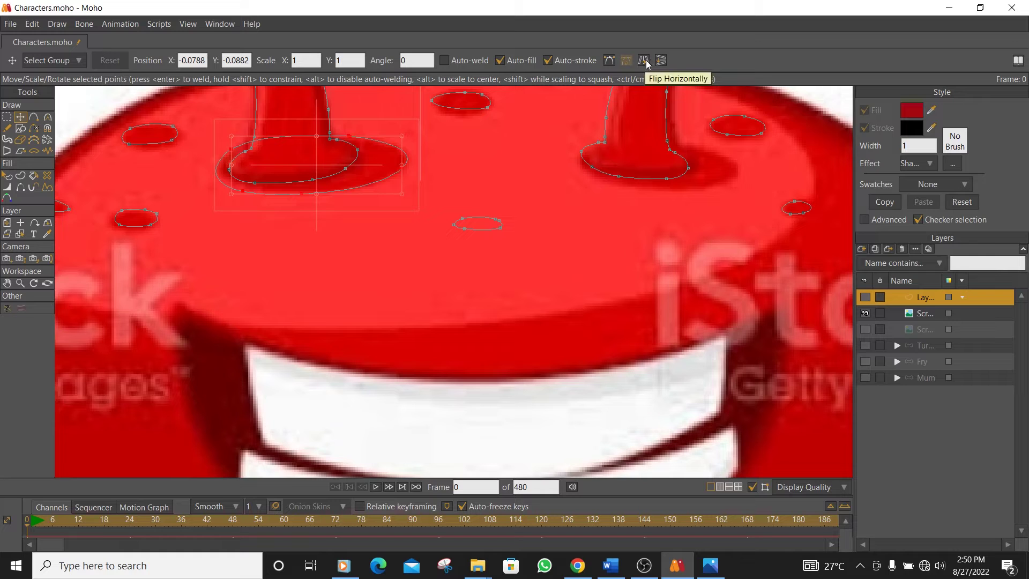
drag(345, 165, 669, 183)
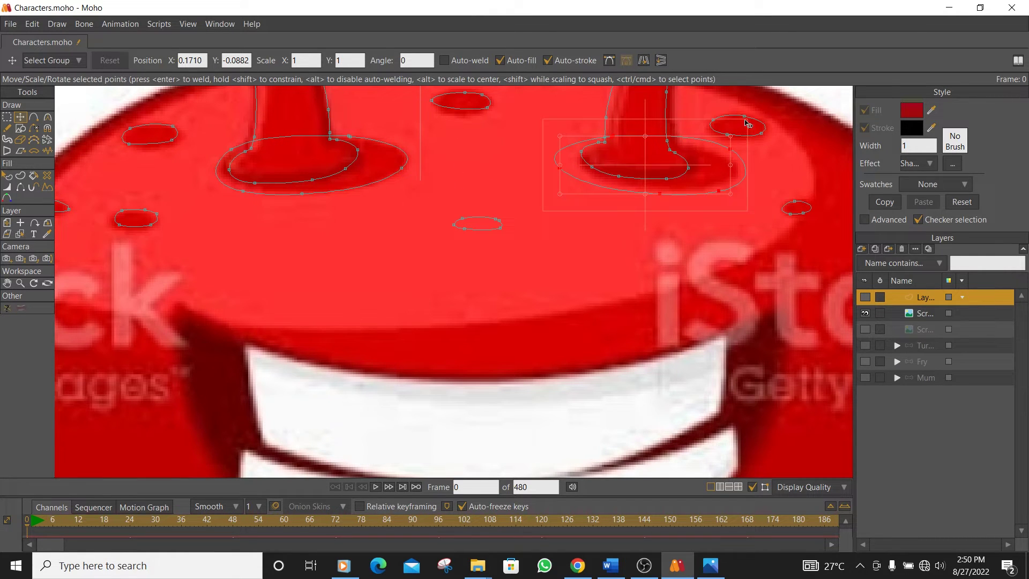
Scale down and stretch the right eye stalk's shadow to fit the dark ellipse at the stalk's base in the reference
drag(730, 136, 692, 167)
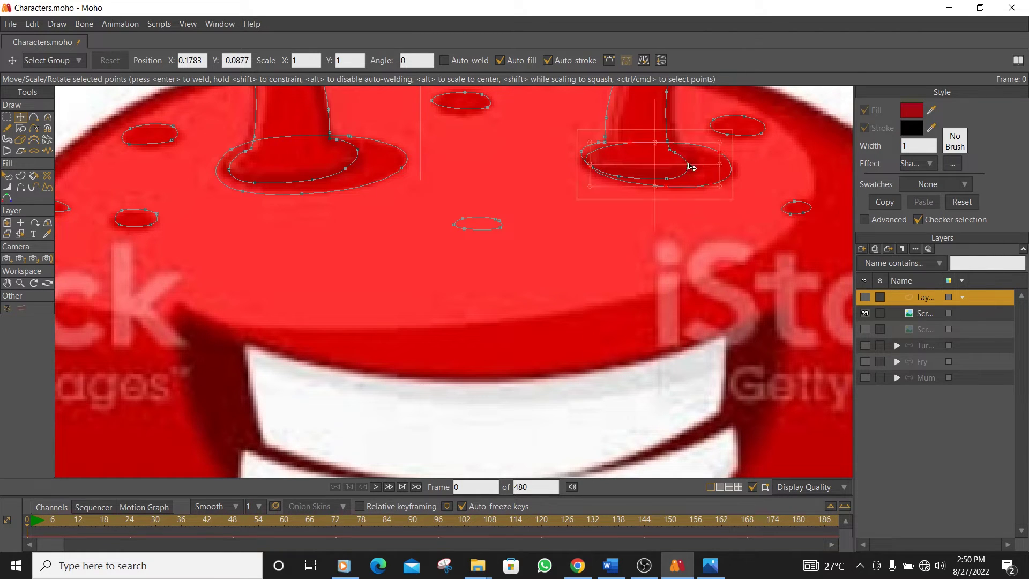
click(590, 169)
click(589, 169)
drag(722, 166, 729, 167)
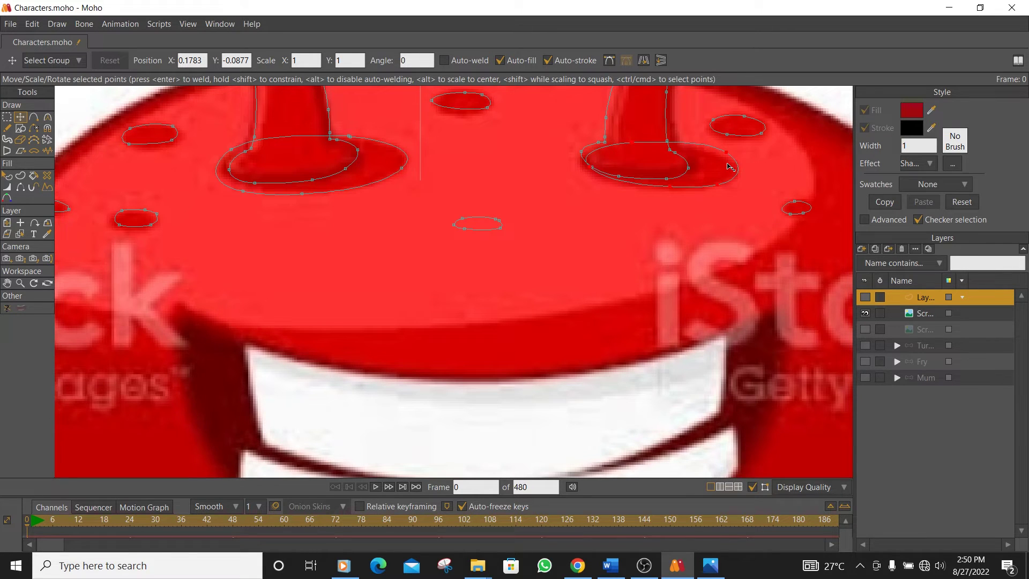
click(584, 168)
click(581, 166)
scroll(343, 204, down, 3)
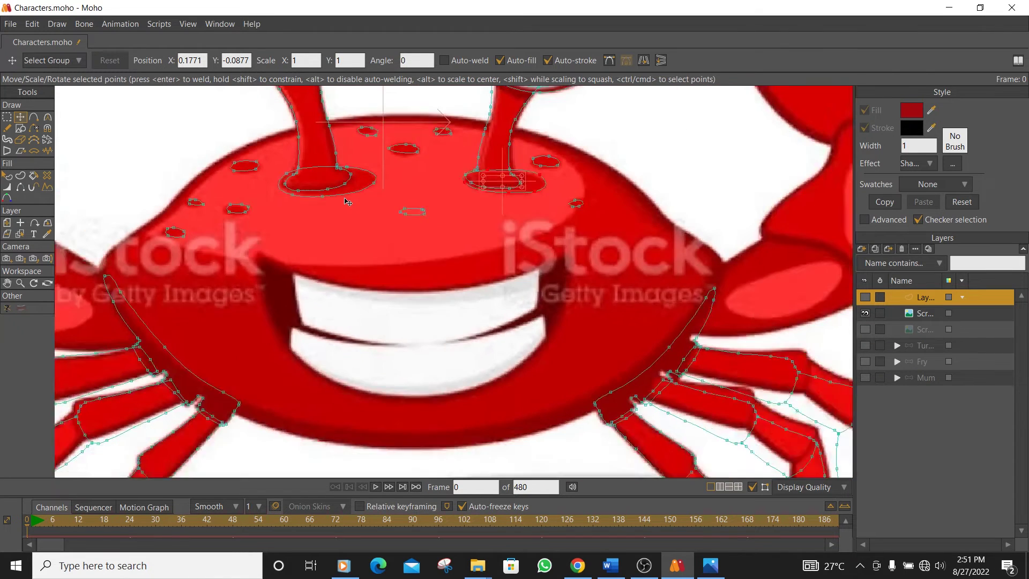
Compare the traced shapes with the reference image by toggling the visibility of the vector and reference layers
scroll(395, 206, up, 6)
scroll(445, 217, down, 4)
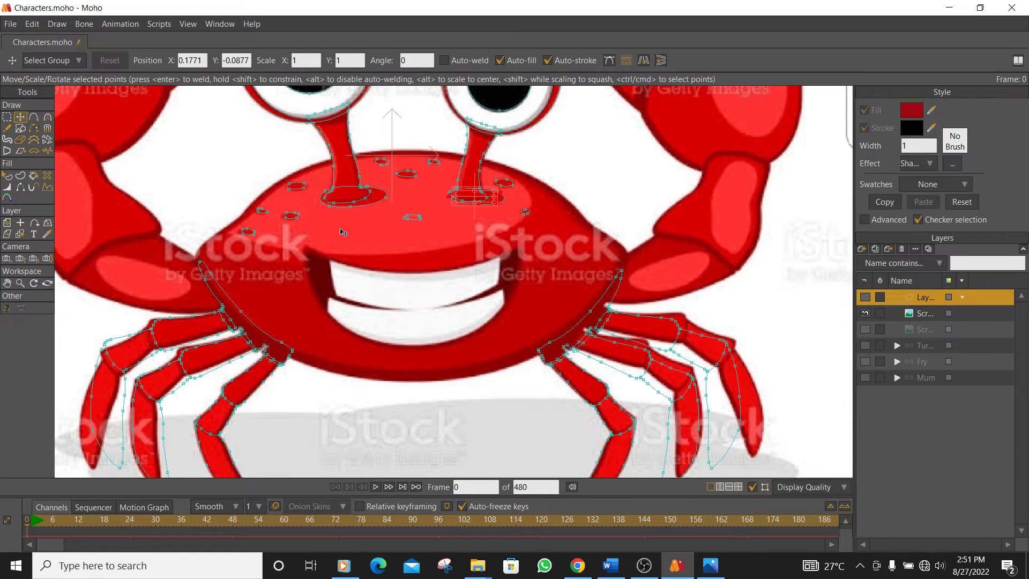
click(864, 298)
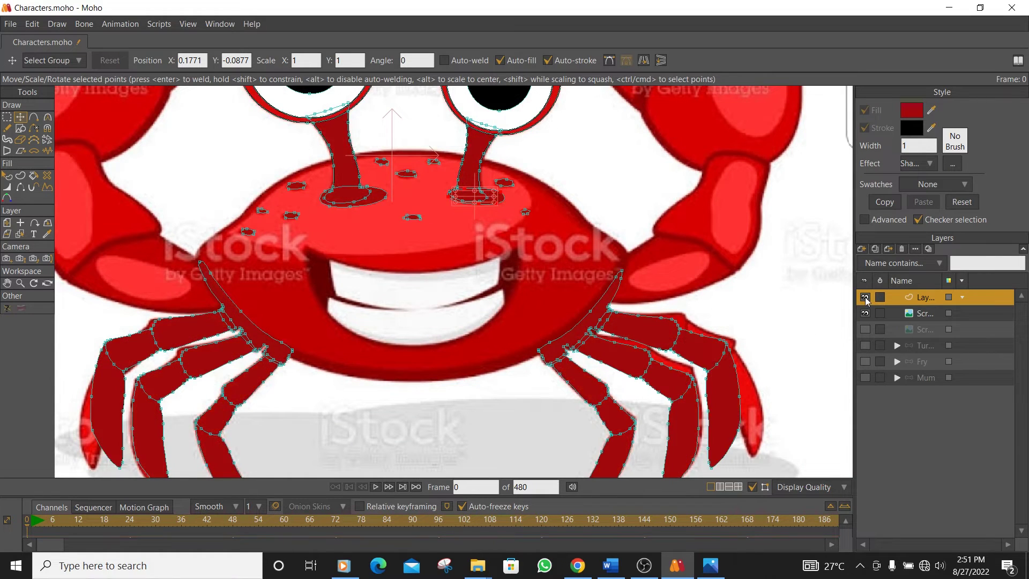
click(865, 314)
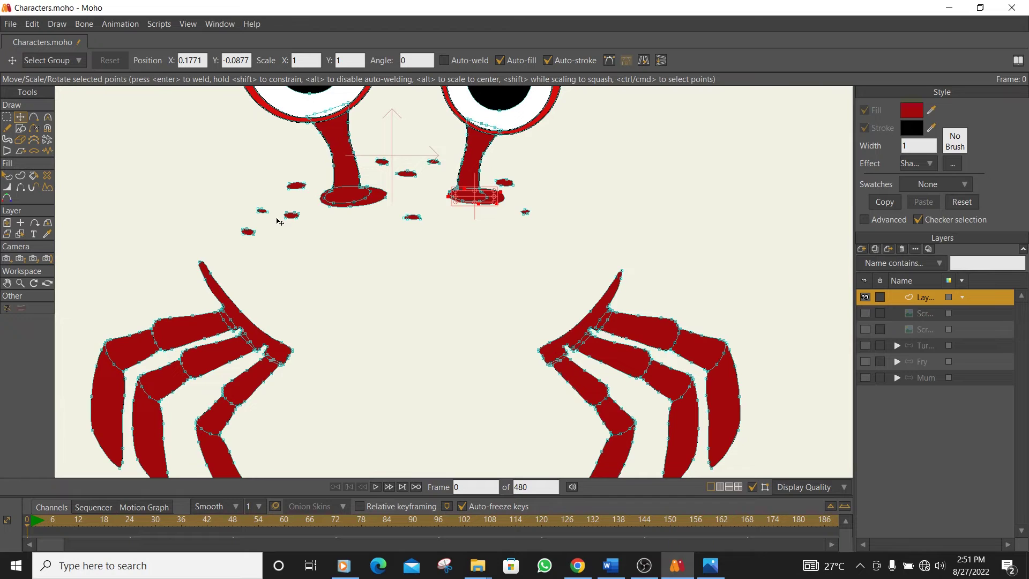
click(866, 314)
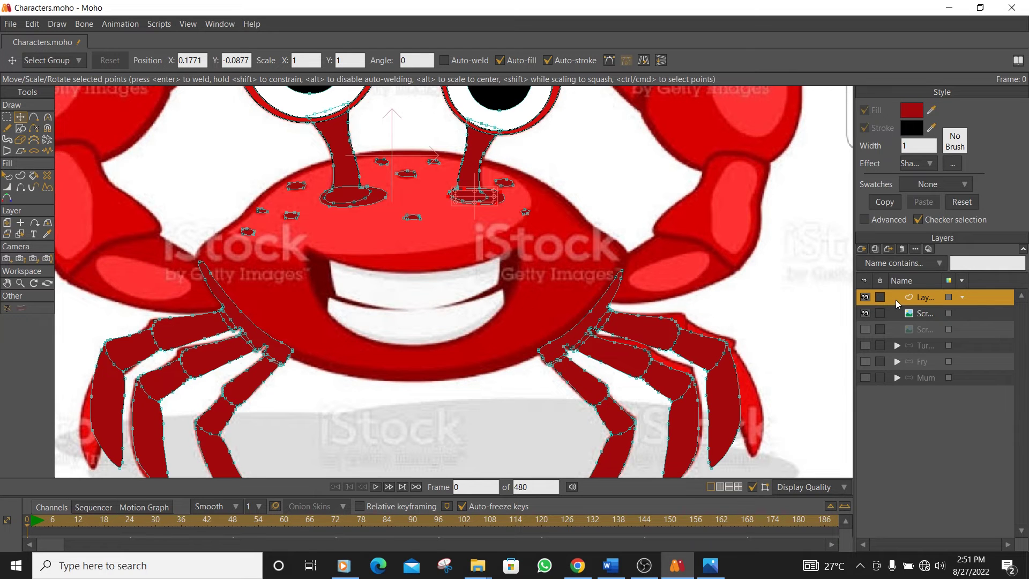
scroll(472, 236, down, 11)
scroll(471, 236, up, 12)
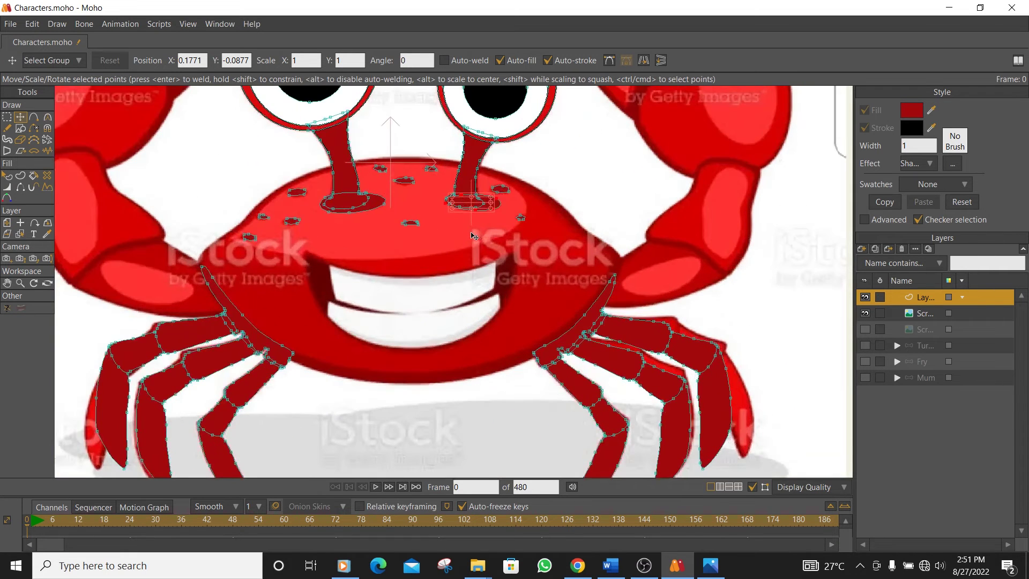
click(865, 298)
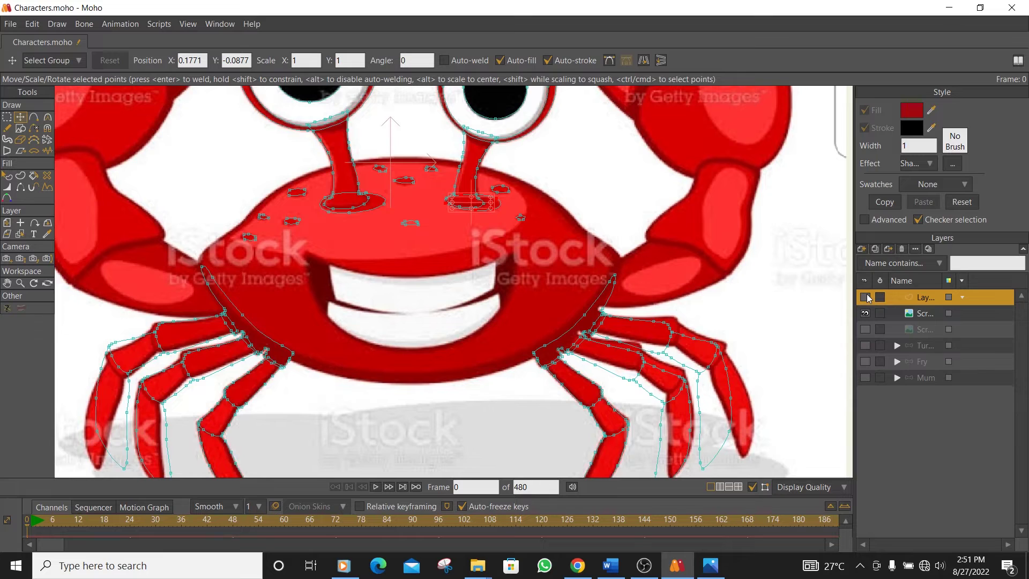
click(864, 298)
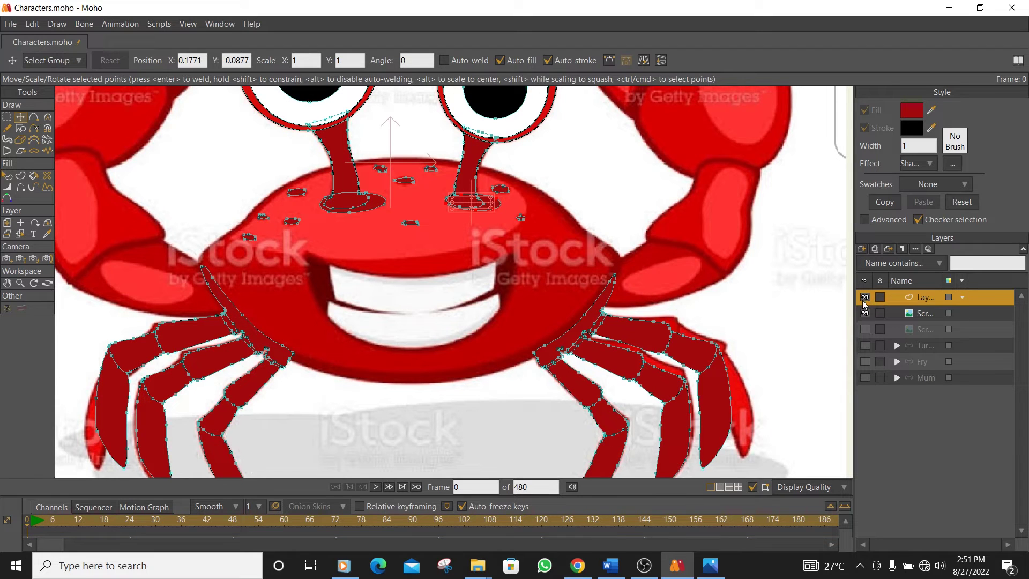
click(865, 313)
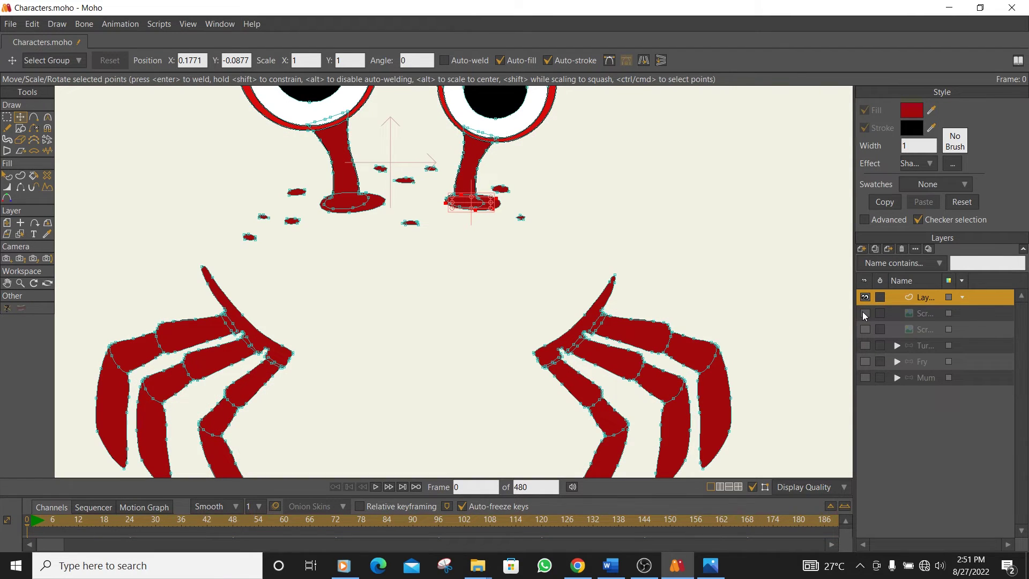
click(864, 313)
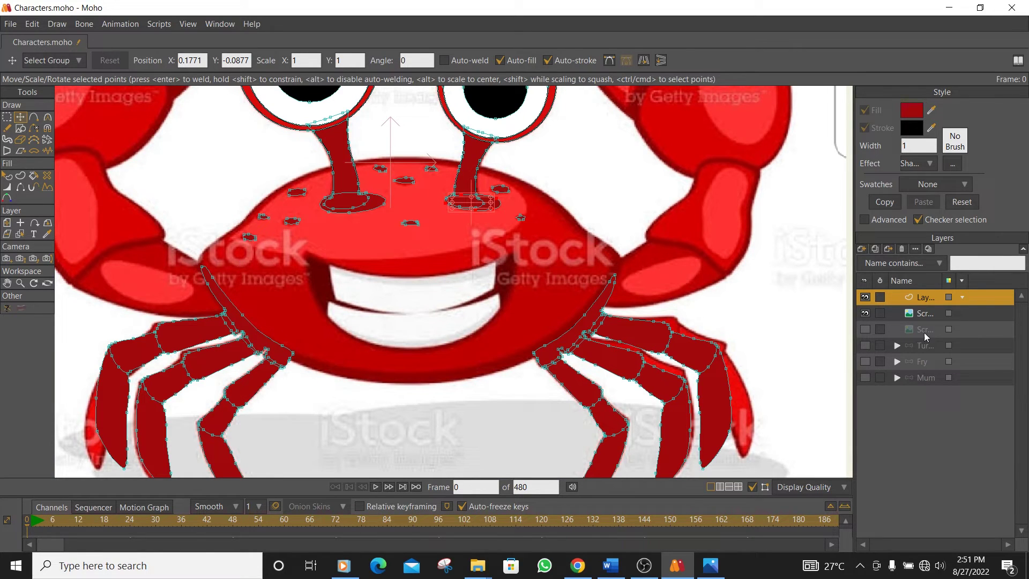
Trace the outline of the crab's whole shell freehand as one closed, filled shape
click(7, 129)
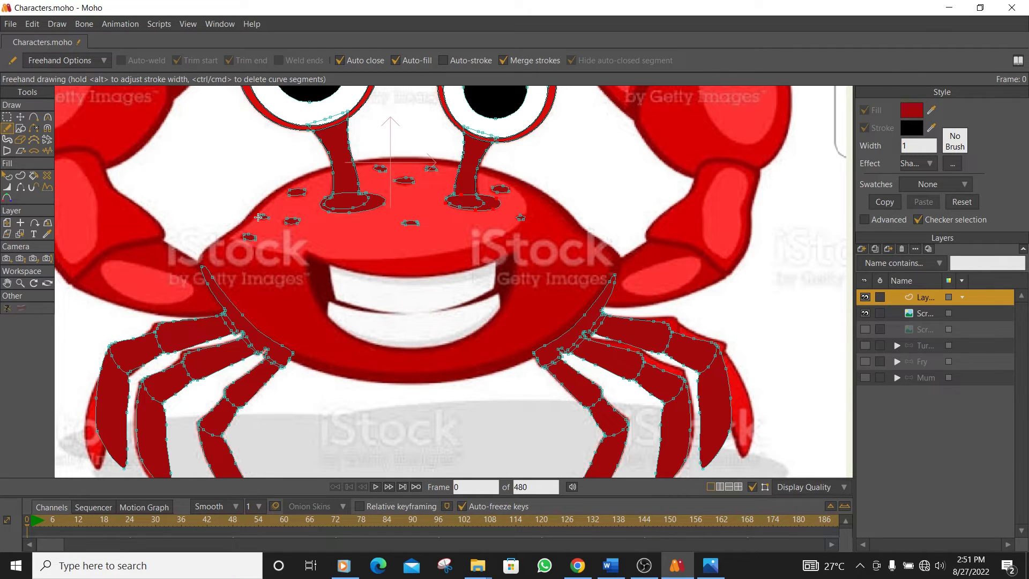
scroll(255, 216, up, 2)
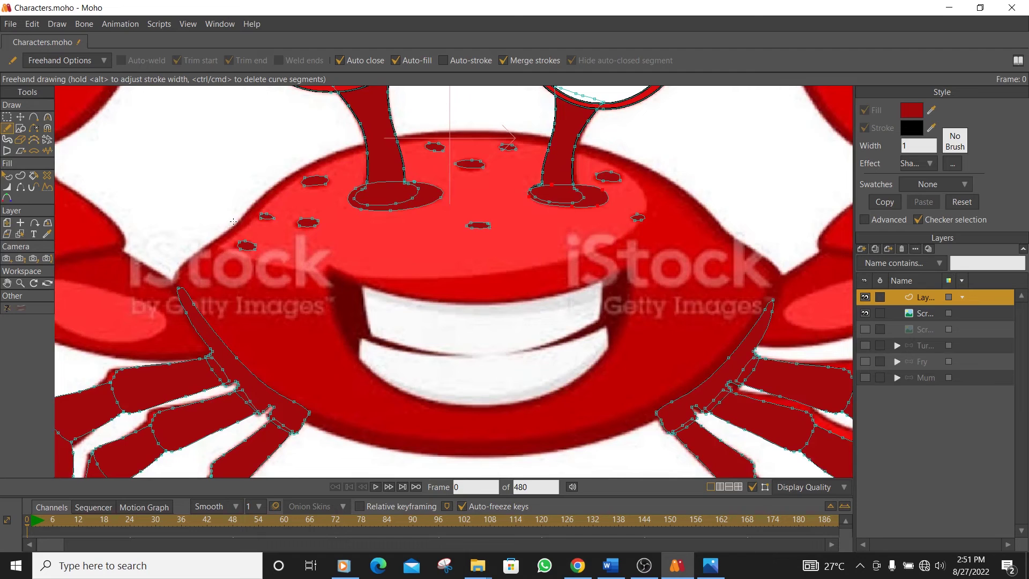
drag(209, 246, 226, 234)
mouse_move(269, 190)
mouse_down()
mouse_move(331, 157)
mouse_move(395, 141)
mouse_move(519, 138)
mouse_move(619, 160)
mouse_move(703, 202)
mouse_move(776, 264)
mouse_move(779, 287)
mouse_move(685, 405)
mouse_move(643, 426)
mouse_move(500, 456)
mouse_up()
drag(500, 457, 439, 452)
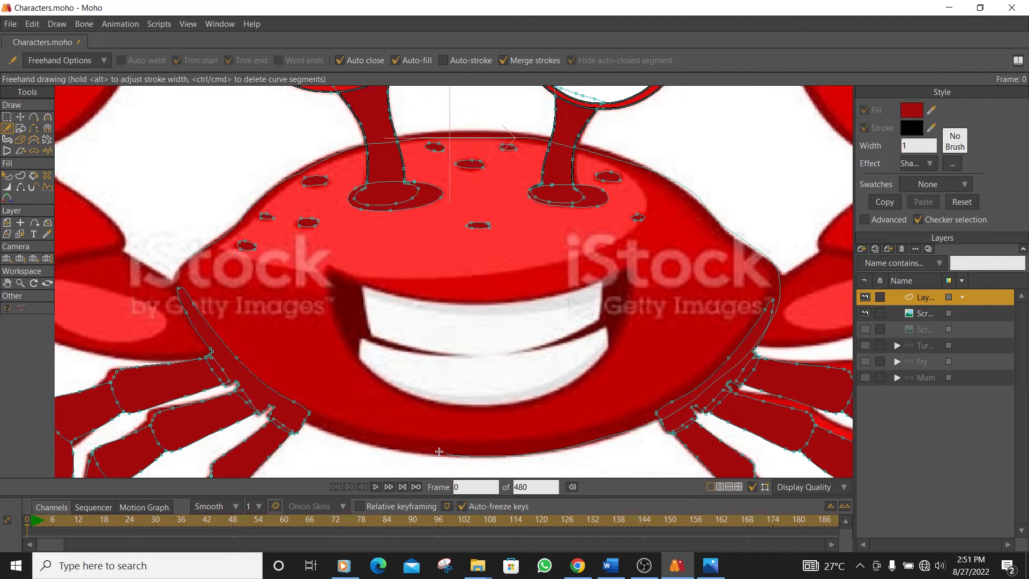
mouse_move(439, 451)
mouse_down()
mouse_move(219, 353)
mouse_move(177, 267)
mouse_move(185, 258)
mouse_up()
drag(184, 258, 188, 258)
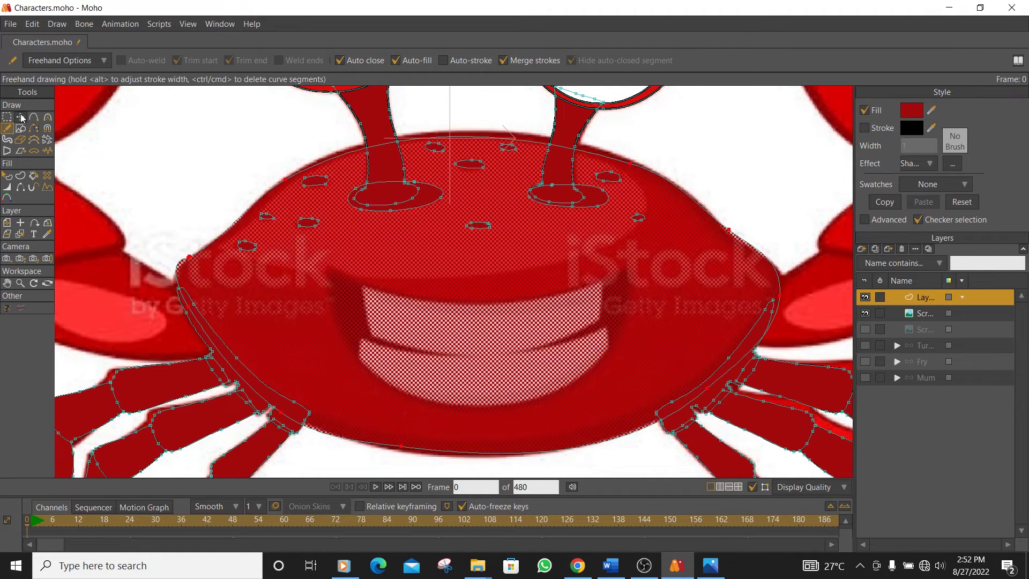
Turn on the black stroke for the shell shape and set its width to 4
click(22, 118)
click(20, 128)
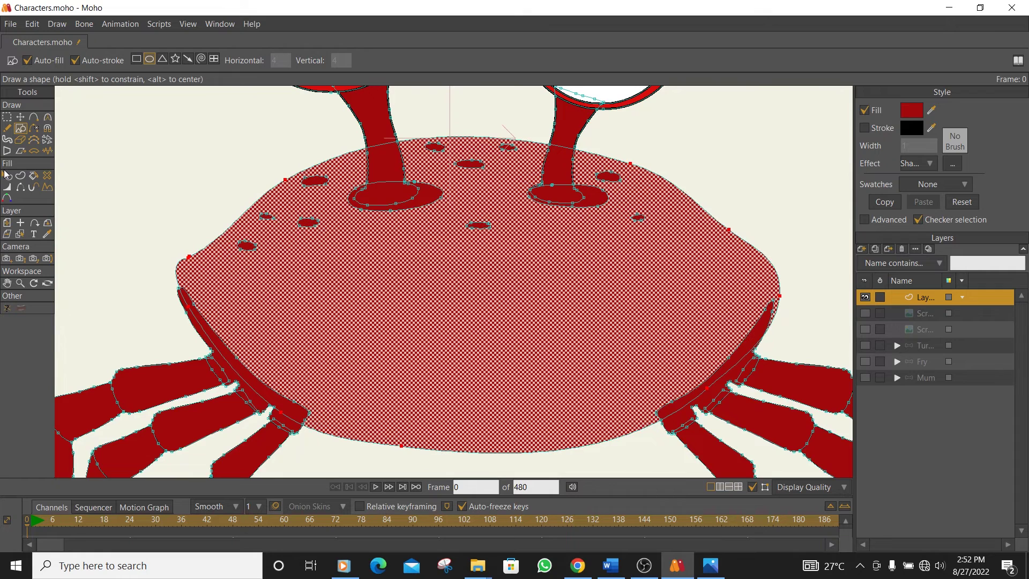
click(7, 176)
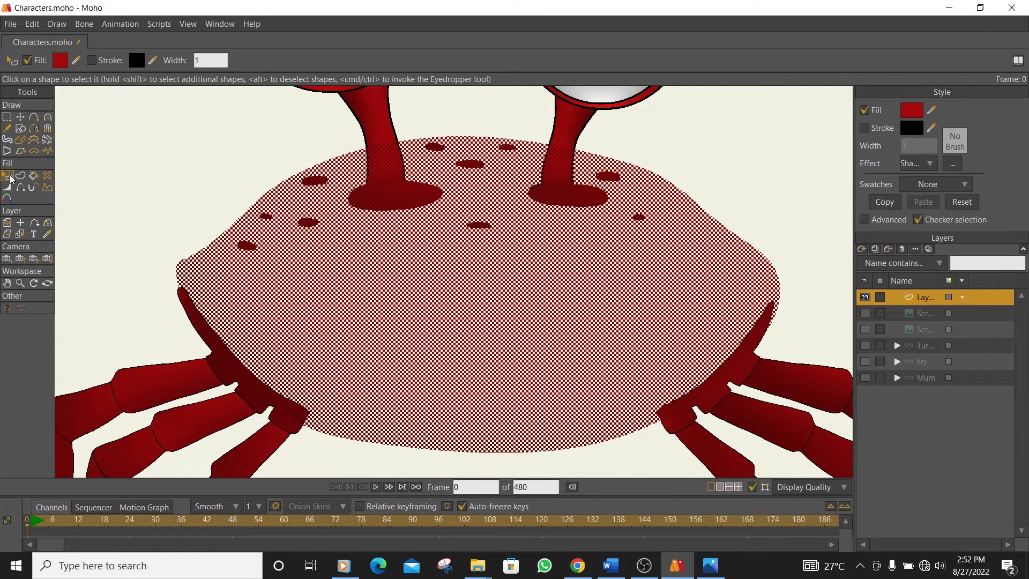
click(865, 129)
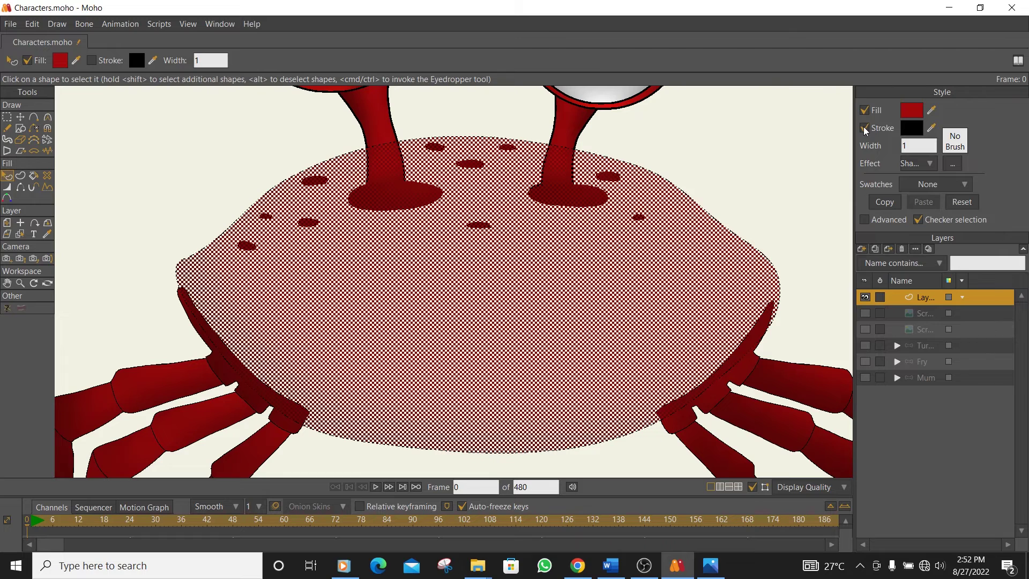
double_click(916, 148)
text(4)
key(Return)
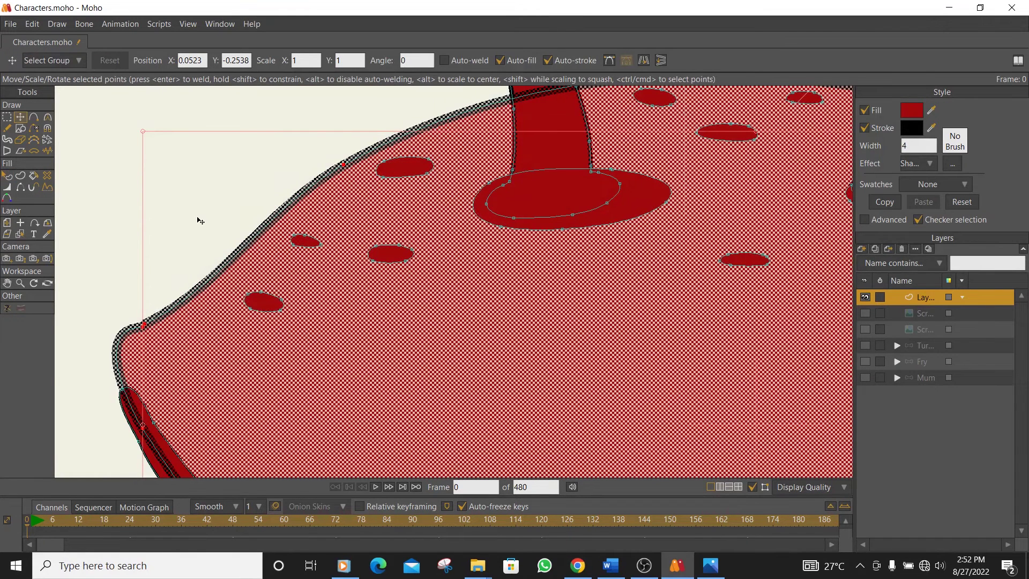
Select the shell outline's point at the left corner, hide the vector layer and show the reference image
scroll(197, 220, up, 1)
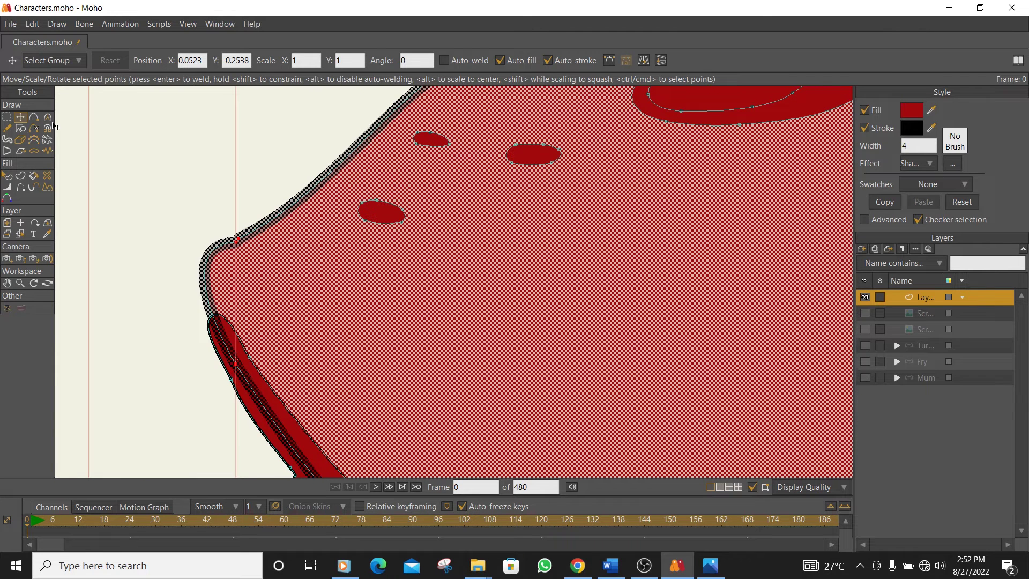
click(236, 241)
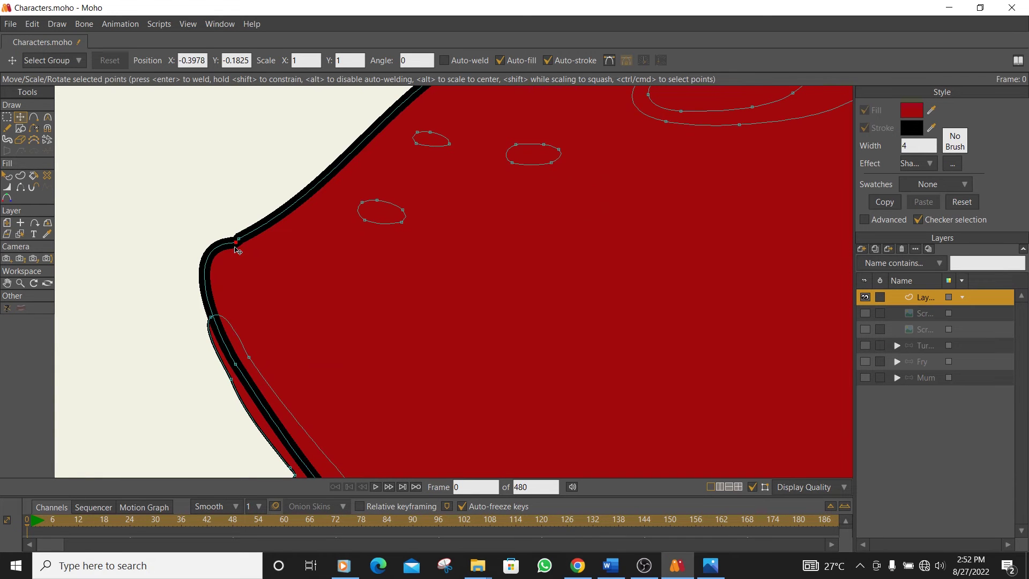
click(864, 298)
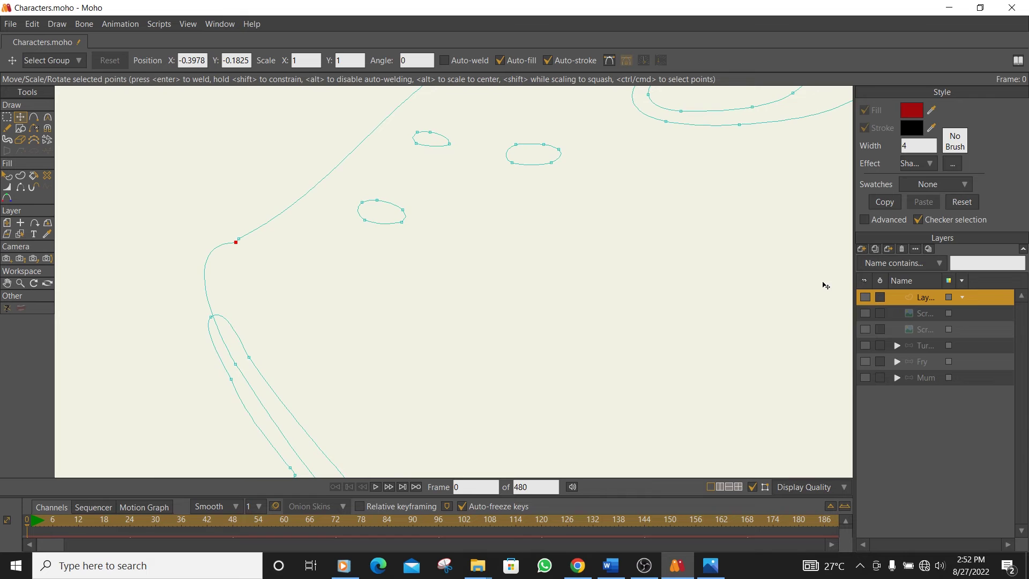
scroll(611, 276, down, 3)
drag(502, 279, 481, 280)
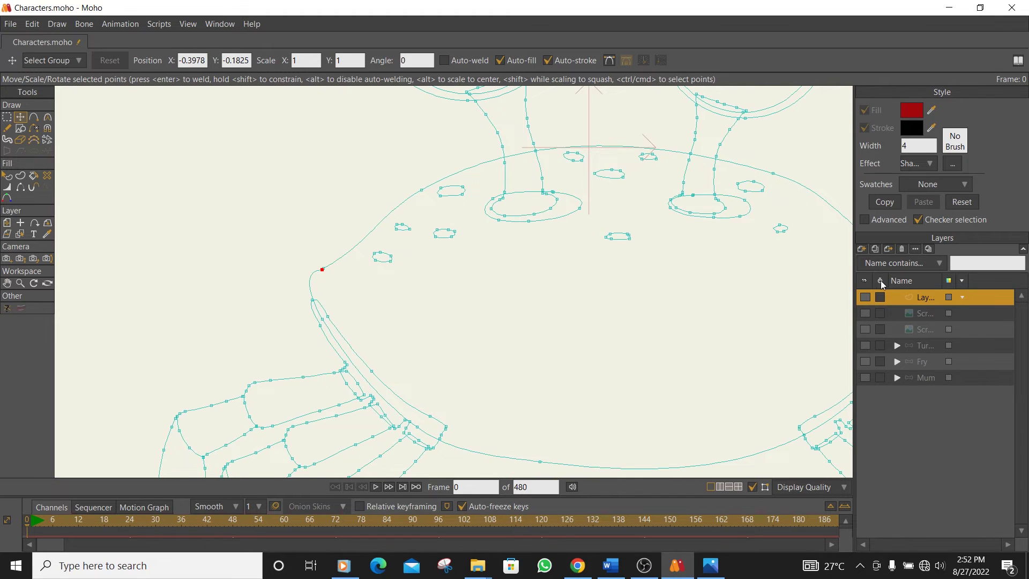
click(866, 314)
scroll(309, 270, up, 4)
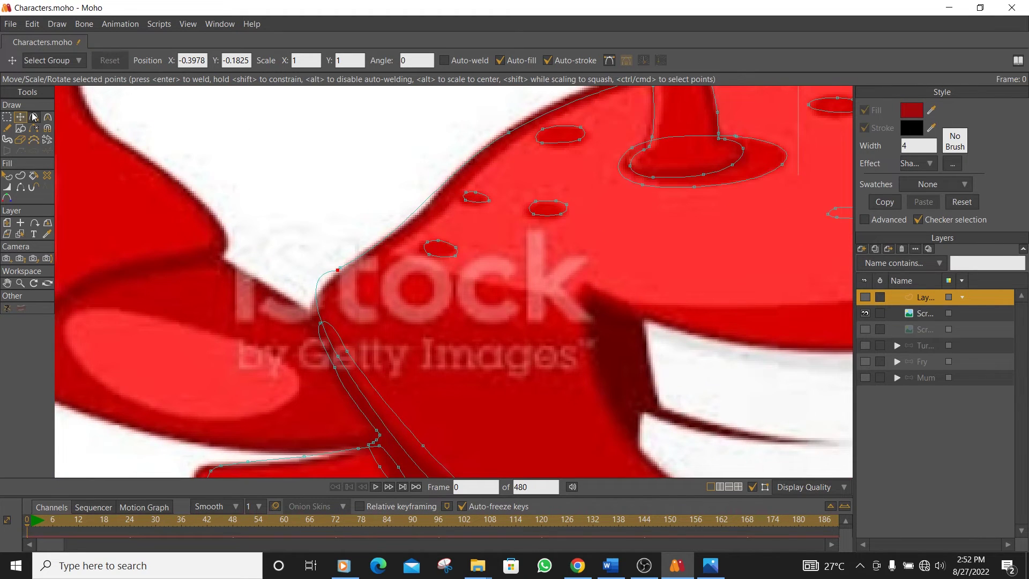
Fit the shell outline's upper-left slope to the reference by adding and pulling curve points up to the left eye stalk
click(48, 116)
scroll(325, 261, up, 2)
drag(270, 259, 281, 296)
mouse_move(414, 225)
mouse_down()
mouse_move(428, 233)
mouse_move(406, 216)
mouse_up()
click(470, 138)
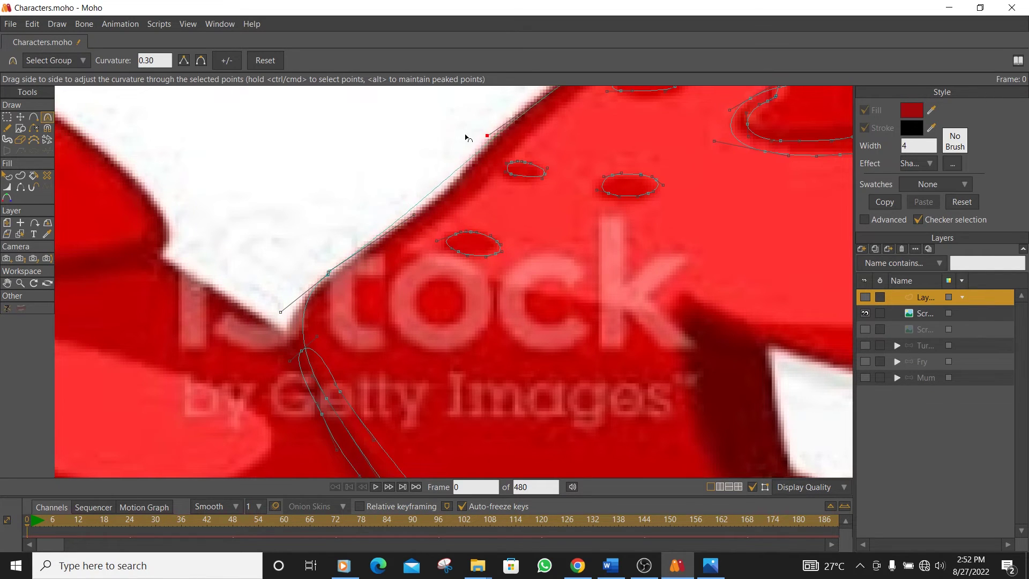
click(33, 119)
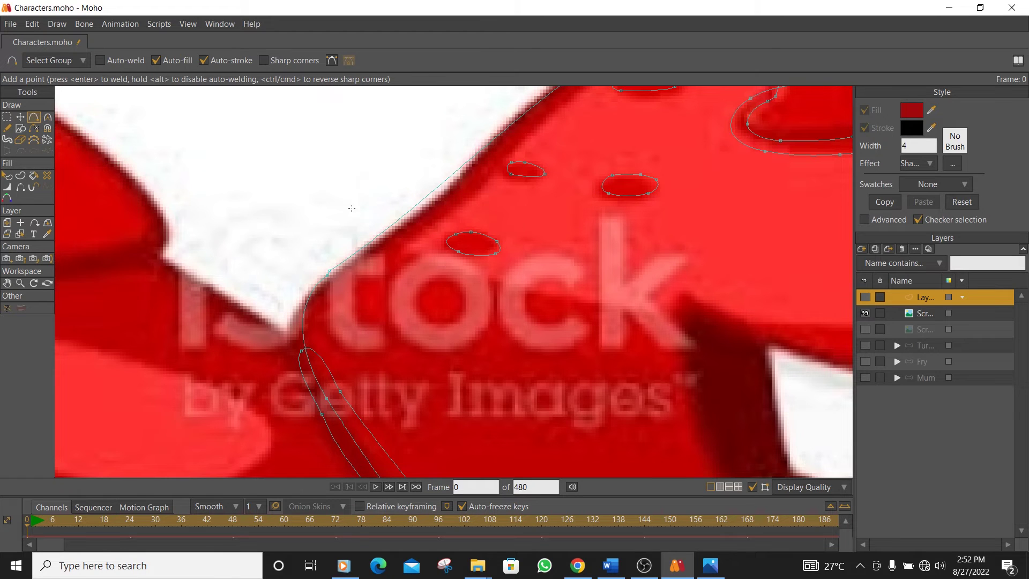
drag(392, 219, 405, 220)
drag(442, 187, 467, 160)
drag(589, 134, 339, 309)
drag(504, 172, 548, 171)
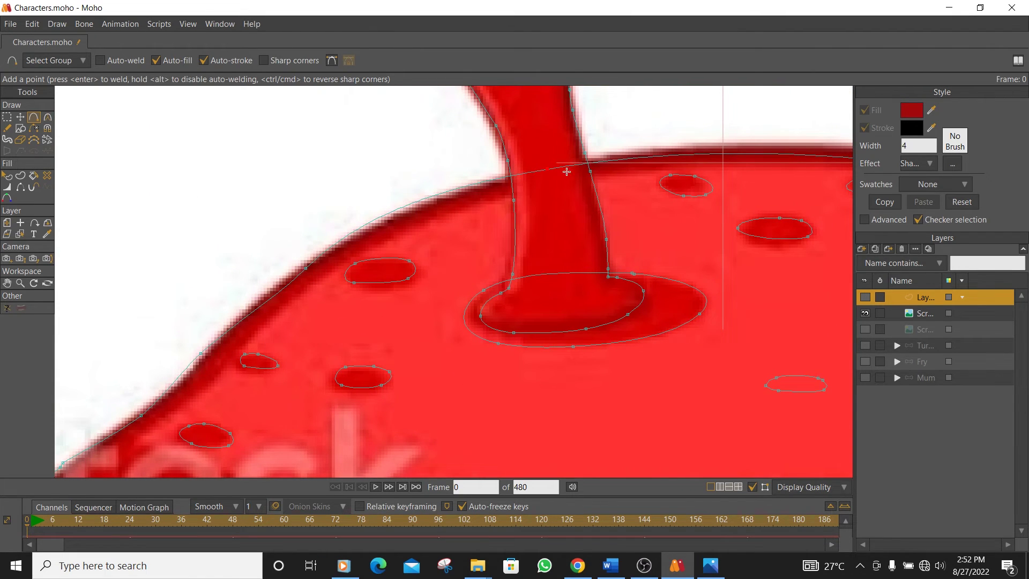
Pull the shell's top edge between the eye stalks and around the right stalk onto the reference with added points
drag(734, 163, 573, 163)
drag(825, 163, 589, 195)
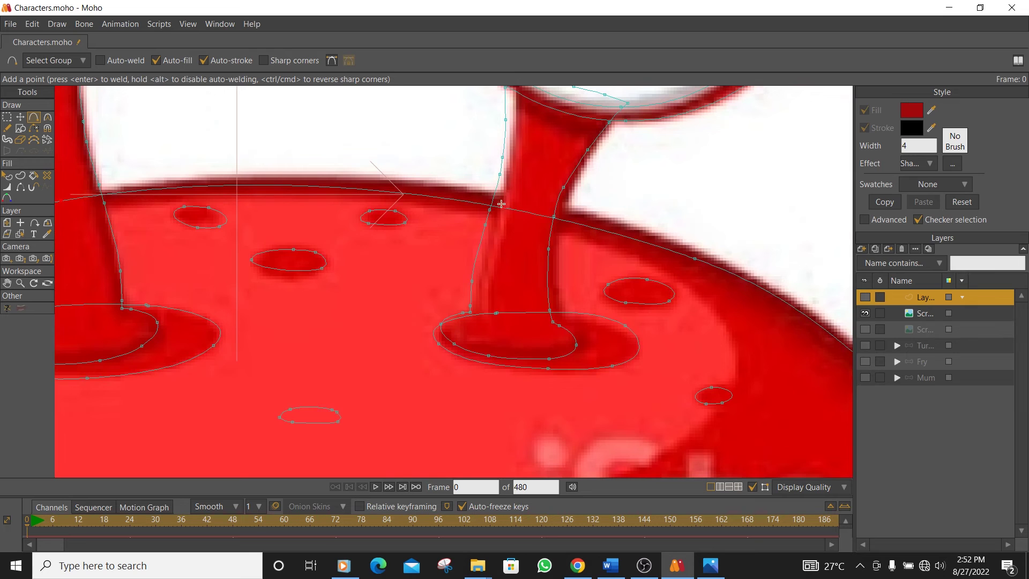
drag(286, 186, 283, 179)
drag(521, 207, 530, 204)
drag(803, 310, 502, 182)
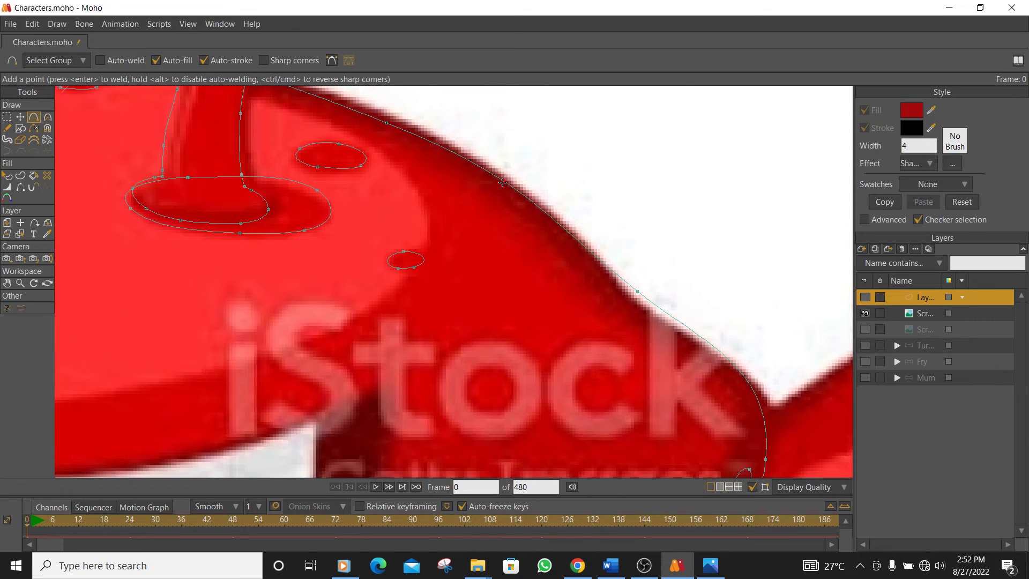
Add points along the shell's upper-right slope and right corner and pull them onto the reference edge
click(610, 266)
drag(666, 314, 656, 311)
click(746, 388)
drag(746, 387, 763, 396)
drag(708, 373, 684, 172)
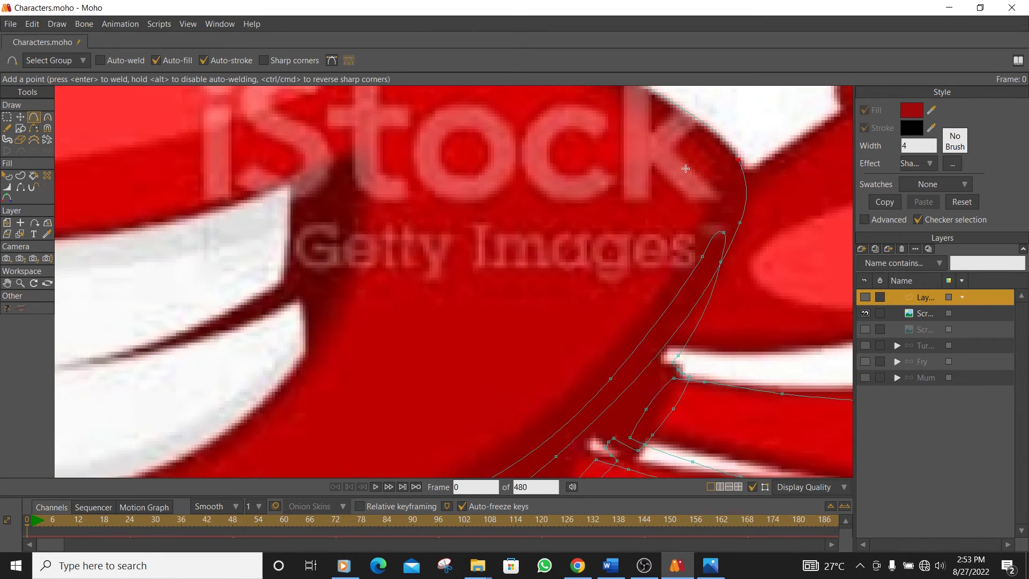
Add a point to the shell's lower edge and place it at the lowest part of the reference body
scroll(670, 266, down, 5)
scroll(579, 334, up, 3)
click(710, 242)
drag(710, 244, 496, 284)
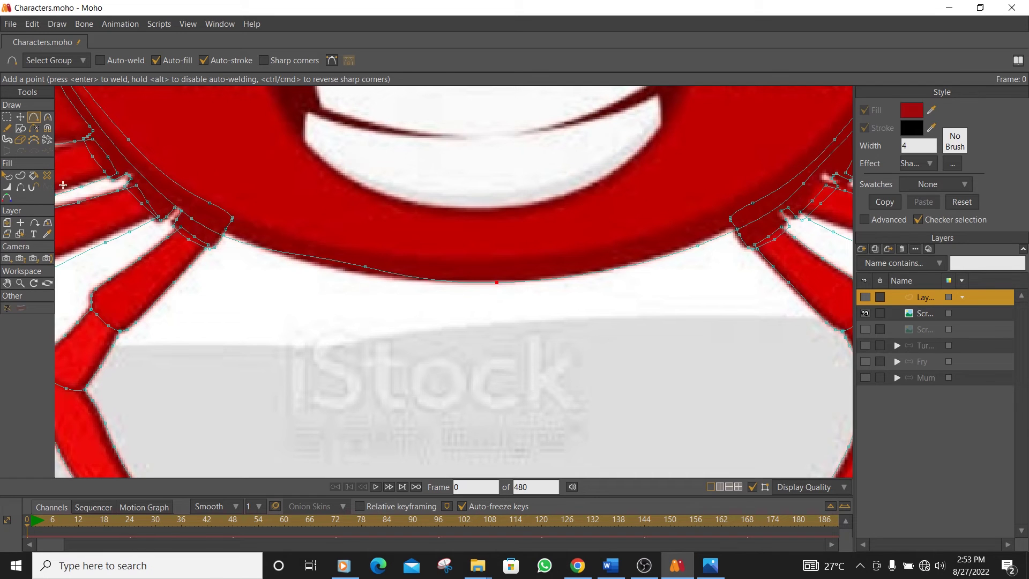
Move the shell outline's lower-left point onto the body's bottom edge and refine the curve there
click(20, 117)
mouse_move(365, 266)
mouse_down()
mouse_move(326, 266)
mouse_move(364, 284)
mouse_up()
click(47, 118)
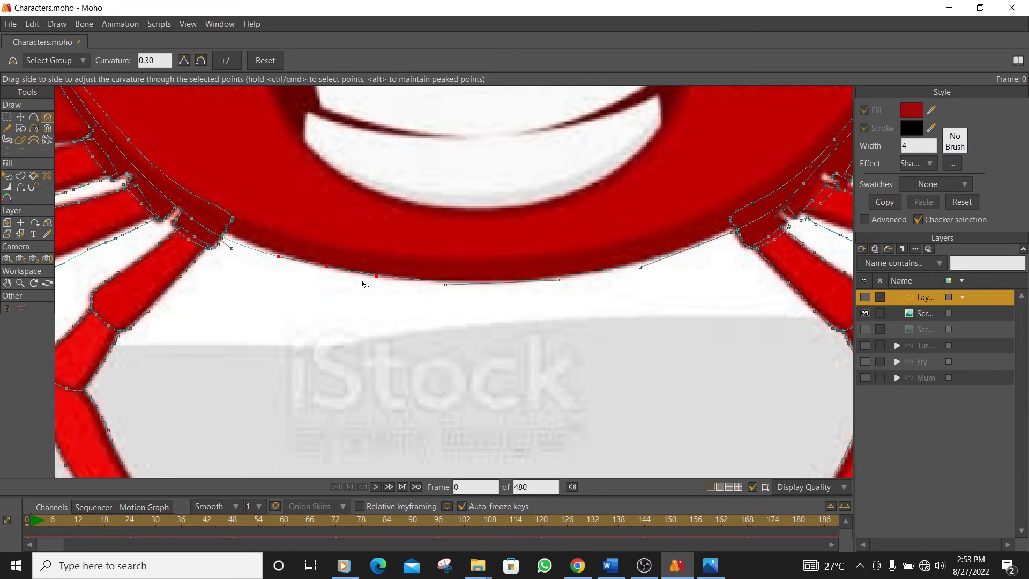
click(20, 116)
drag(192, 218, 202, 217)
drag(662, 222, 527, 324)
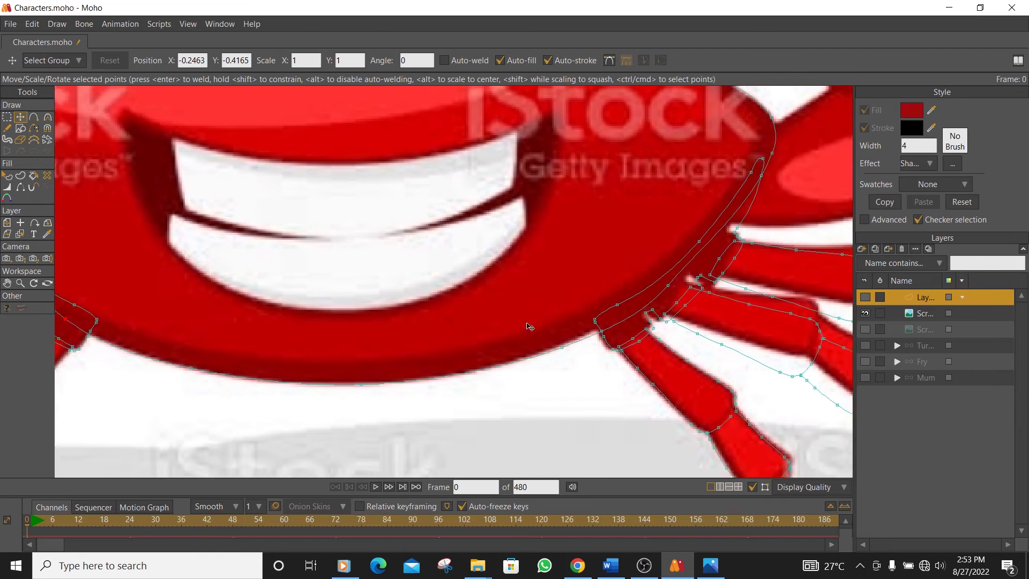
click(658, 297)
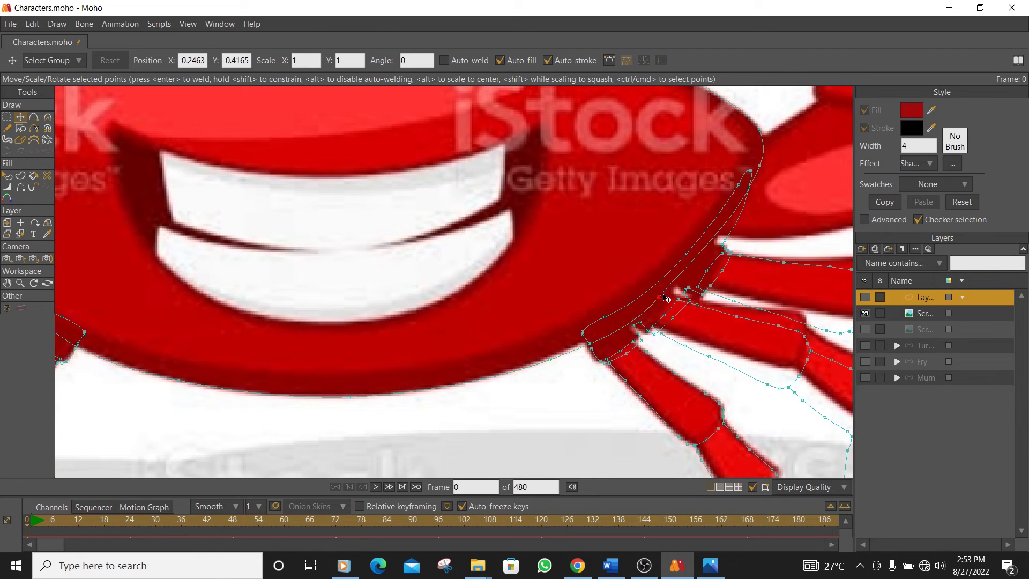
Adjust the curvature of the shell outline along its lower-right edge and right corner to follow the reference
key(c)
scroll(665, 297, up, 2)
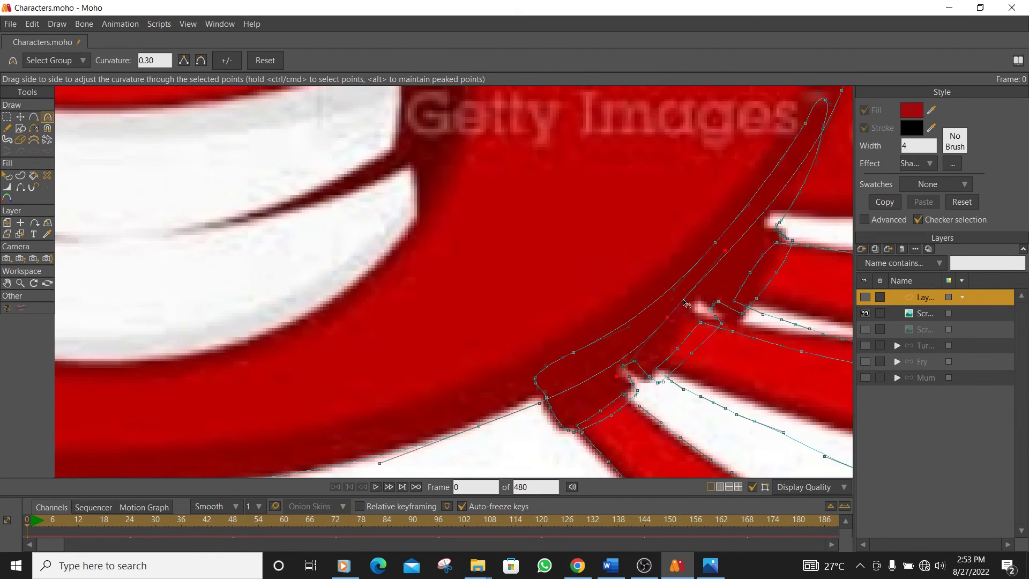
drag(617, 376, 613, 364)
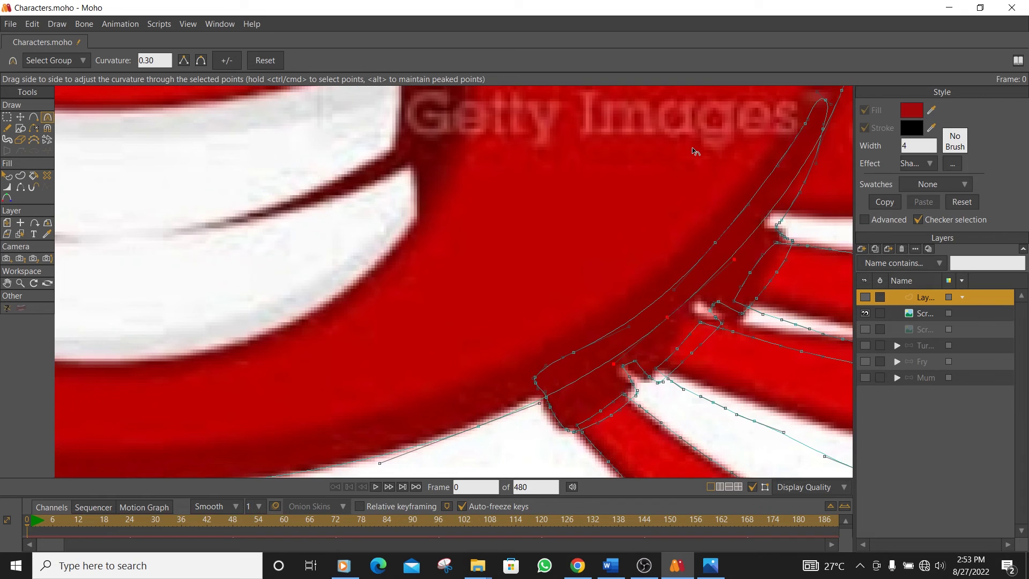
drag(692, 148, 605, 340)
click(741, 199)
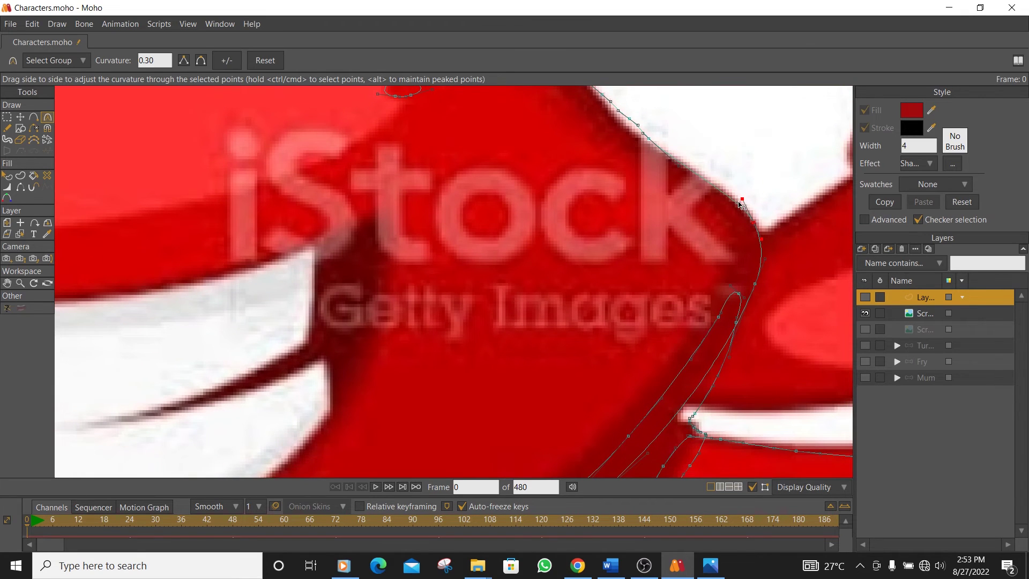
Move the points along the shell's upper-right slope onto the edge of the reference body
drag(608, 161, 660, 267)
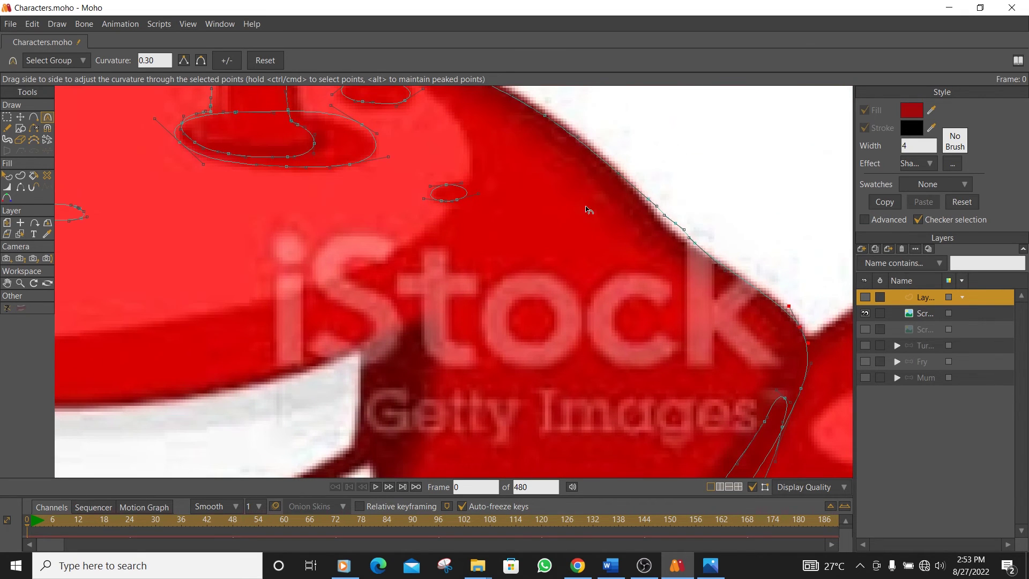
click(20, 117)
click(673, 230)
click(695, 243)
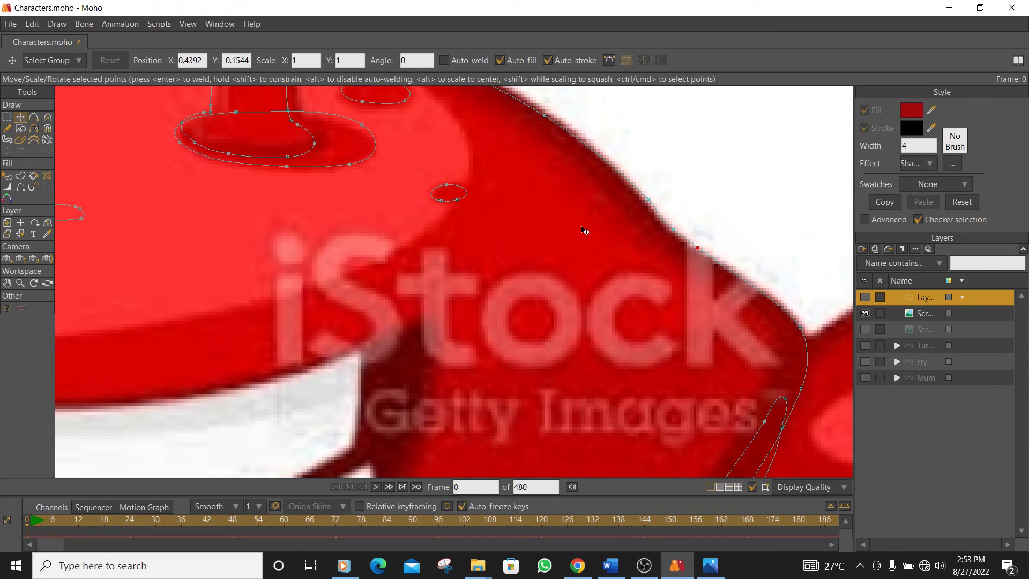
drag(543, 182, 641, 323)
drag(638, 260, 633, 256)
drag(525, 203, 520, 196)
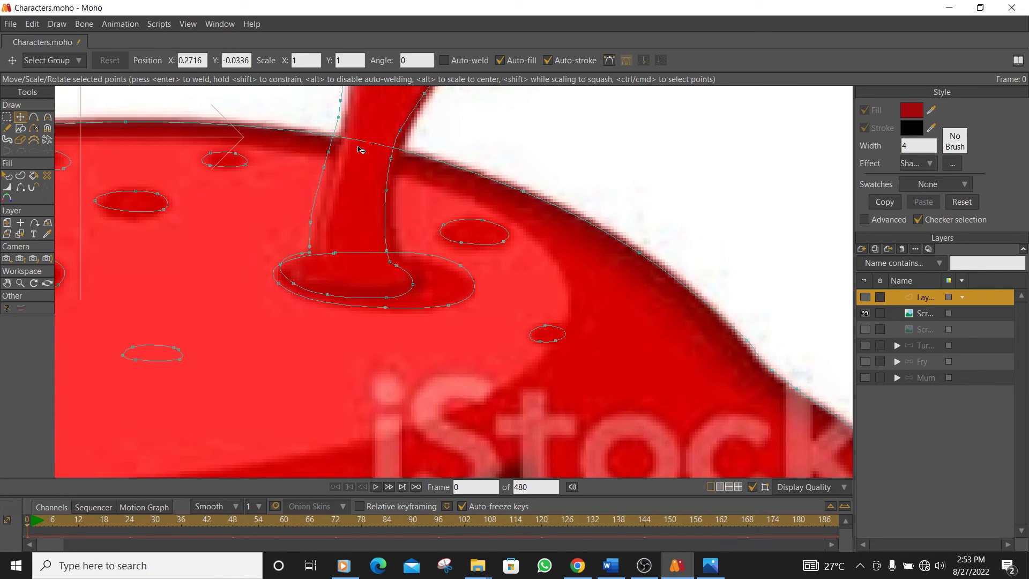
Reshape the shell's upper-left edge beside the left eye stalk by adjusting its curvature and repositioning its point on the reference edge
drag(268, 161, 718, 208)
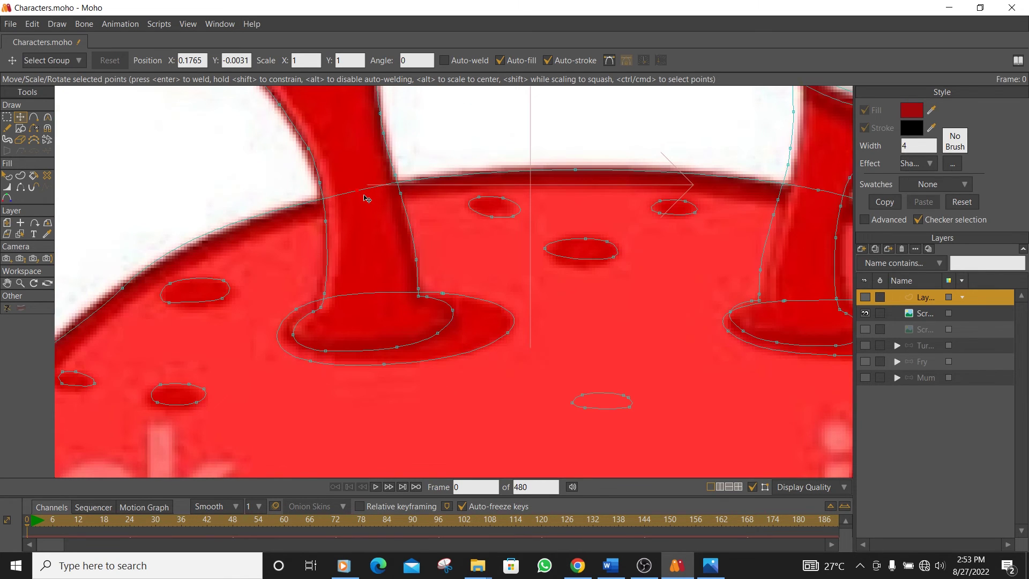
drag(363, 196, 552, 130)
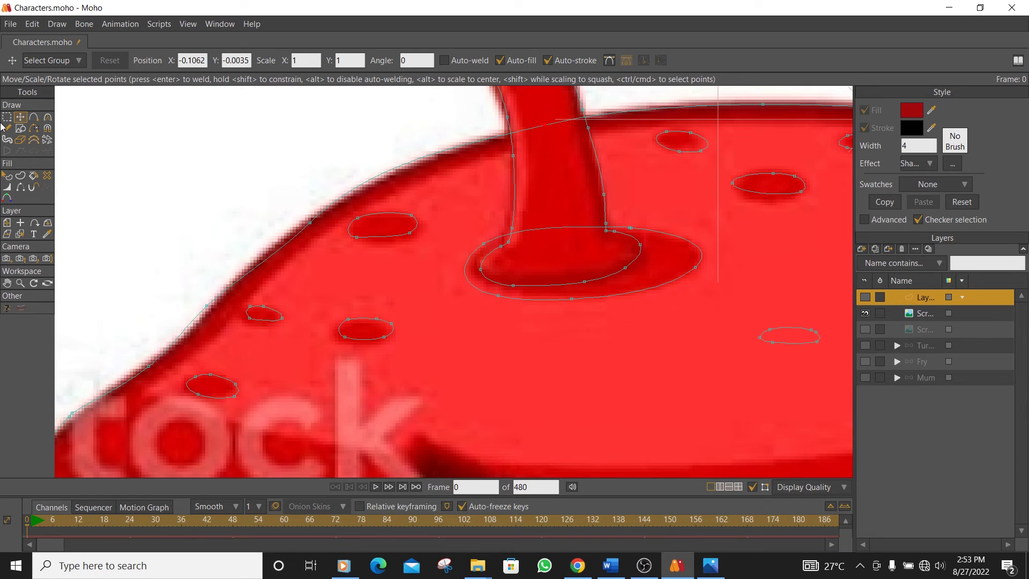
drag(313, 227, 338, 206)
click(36, 118)
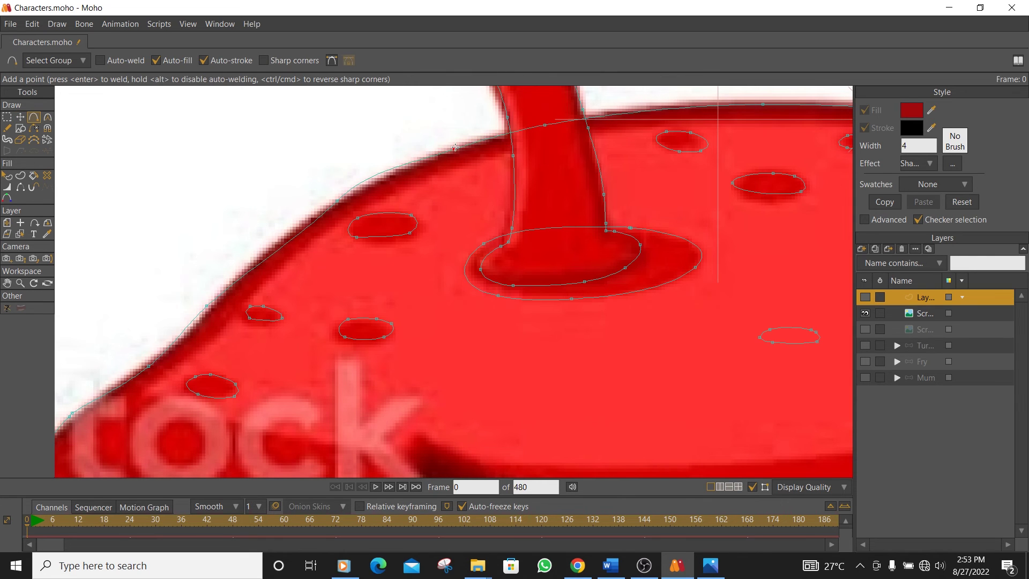
click(46, 113)
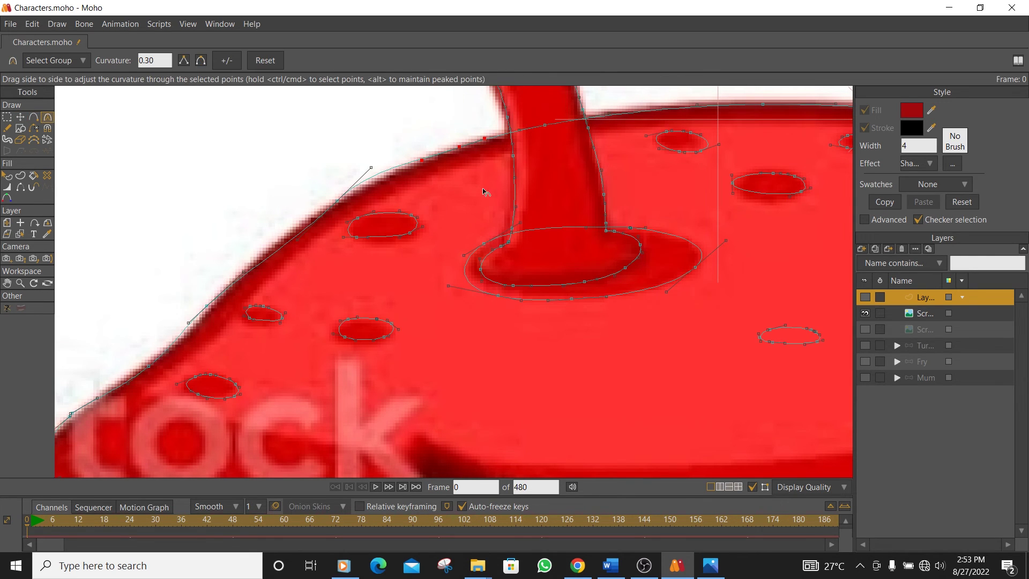
drag(374, 159, 368, 170)
click(20, 116)
drag(337, 211, 313, 227)
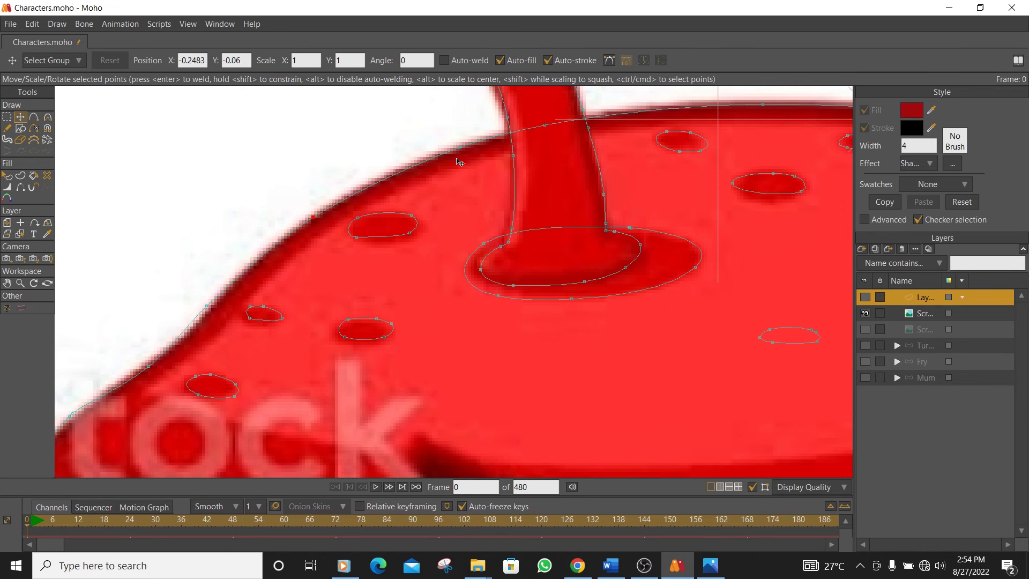
Shift the remaining points down the shell's upper-left slope so the outline follows the reference
drag(208, 304, 230, 284)
drag(150, 365, 179, 340)
click(226, 285)
drag(313, 217, 319, 211)
drag(257, 277, 465, 160)
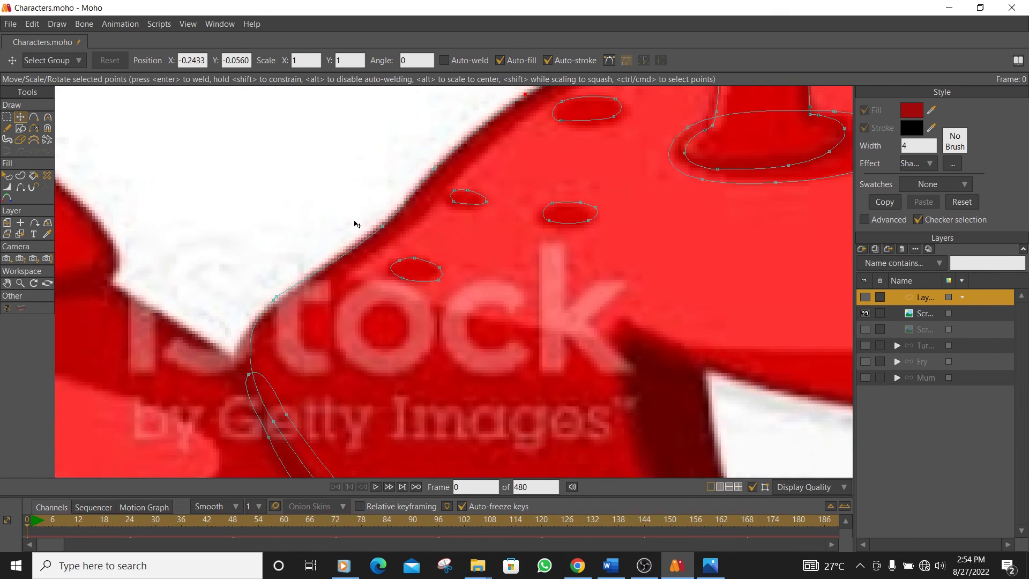
Show the vector layer and toggle the reference image's visibility to check the finished shell
scroll(287, 276, down, 5)
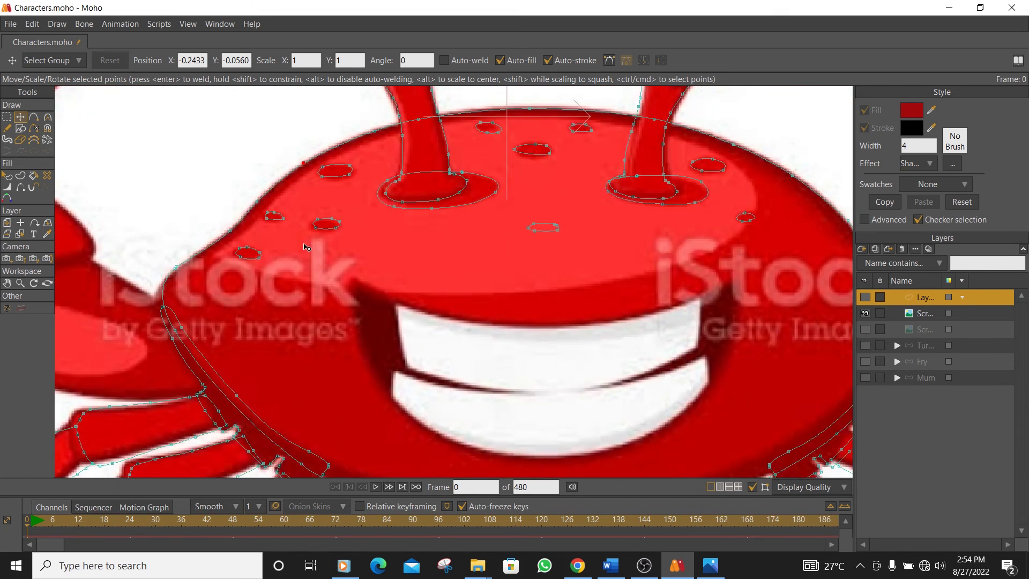
click(865, 297)
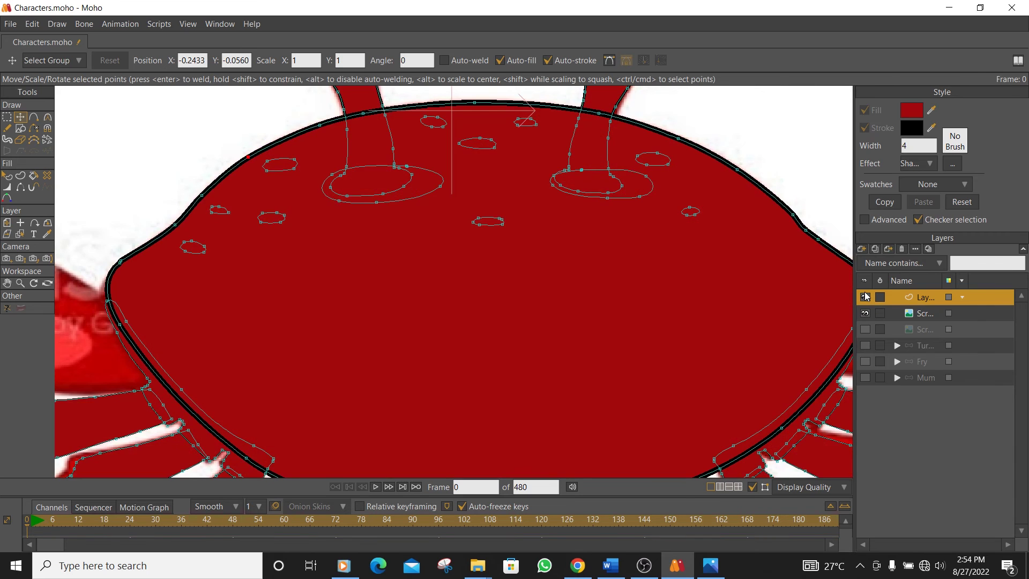
scroll(666, 287, down, 3)
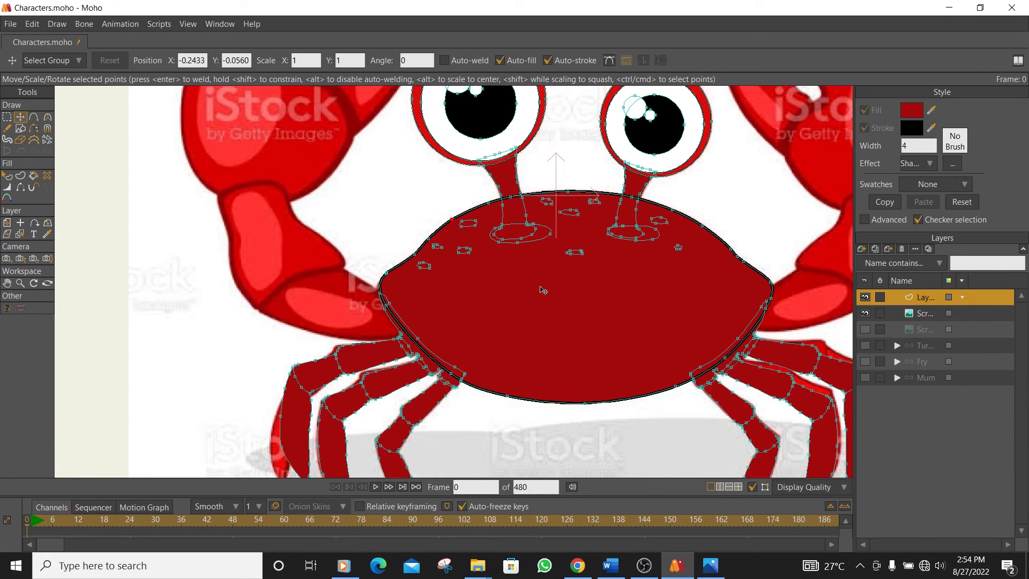
click(864, 313)
click(865, 312)
Select the shell body shape and set its Shaded effect's light angle to 88.67
click(7, 175)
click(591, 277)
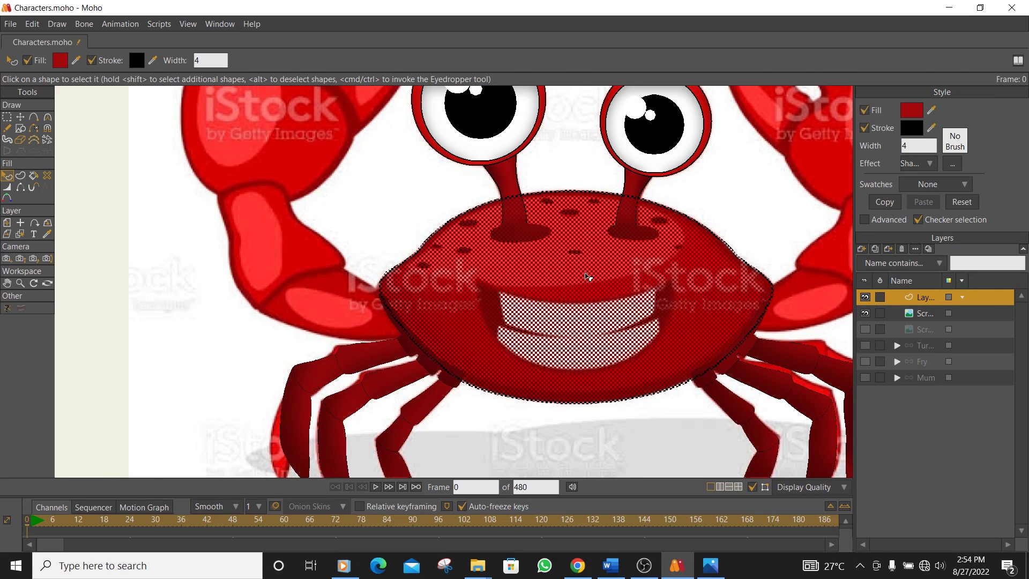
click(683, 207)
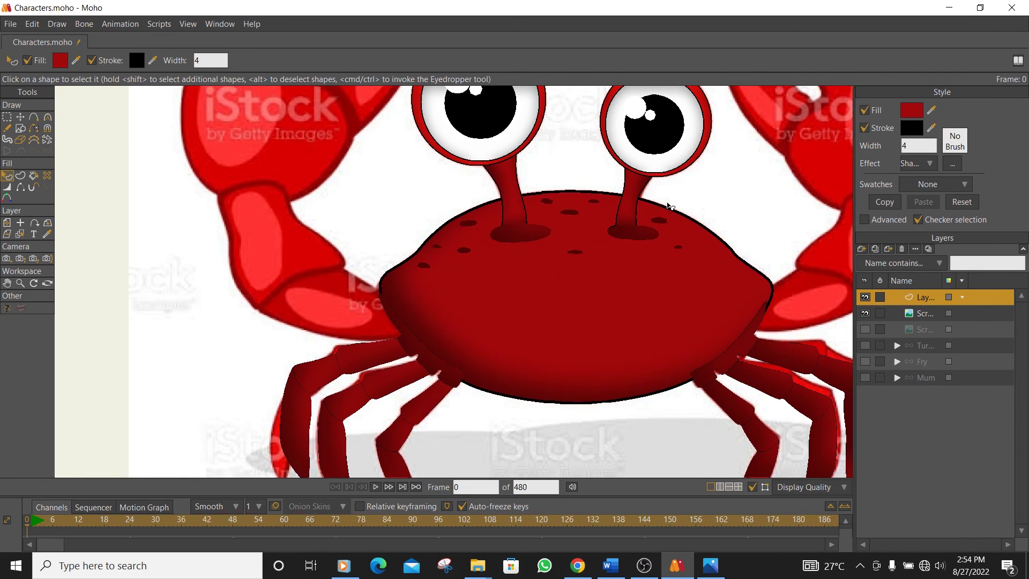
click(591, 344)
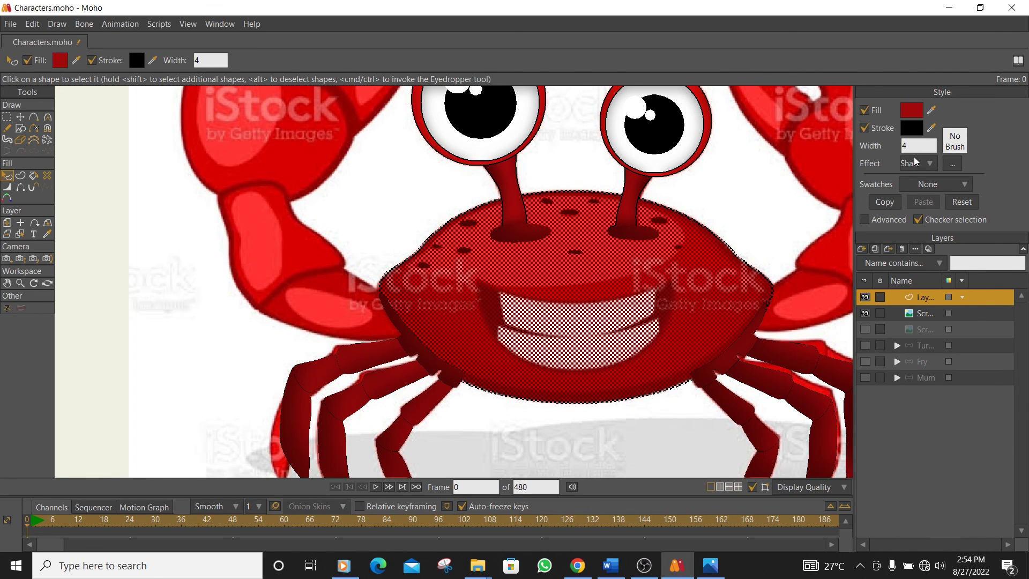
click(952, 163)
drag(545, 177, 823, 122)
drag(852, 154, 849, 155)
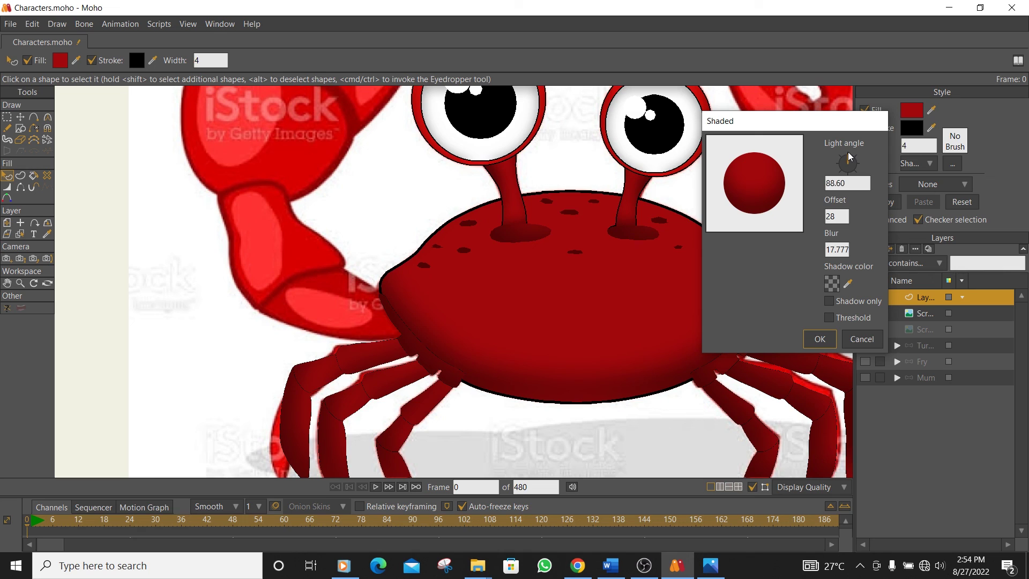
Try a shading offset of 12 and a blur of 12.277 on the shell
click(835, 216)
key(BackSpace)
key(BackSpace)
text(19)
key(Tab)
text(2779)
click(839, 216)
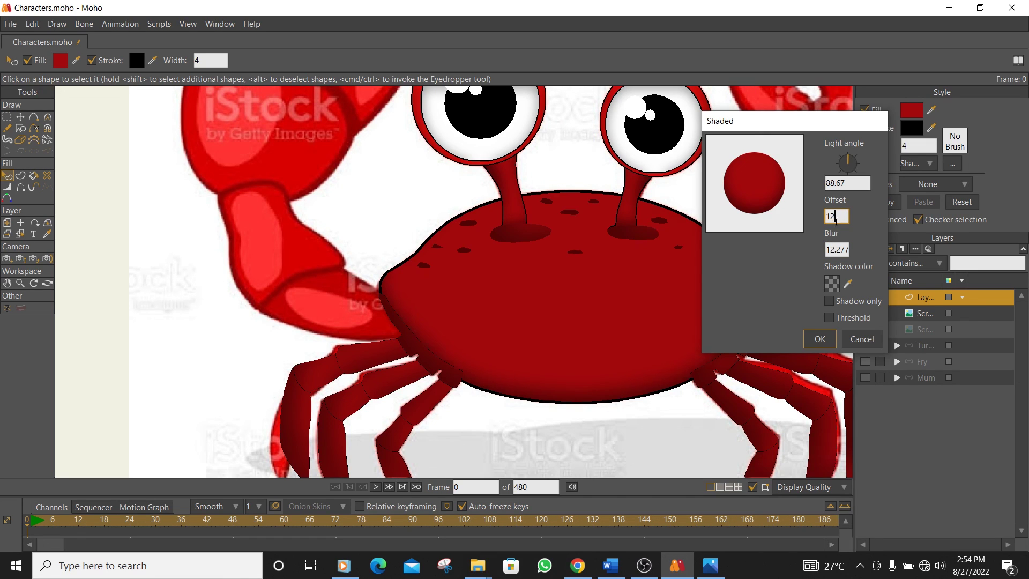
Set the shell shading's blur to 10.277 and offset to 22, and apply the effect
click(845, 251)
key(BackSpace)
key(BackSpace)
key(BackSpace)
key(BackSpace)
click(836, 216)
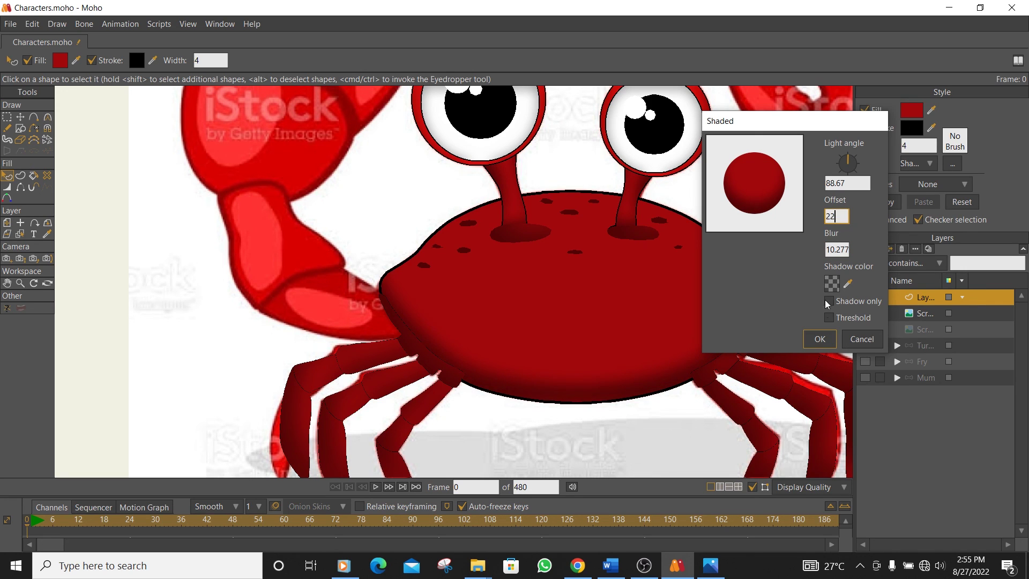
click(824, 340)
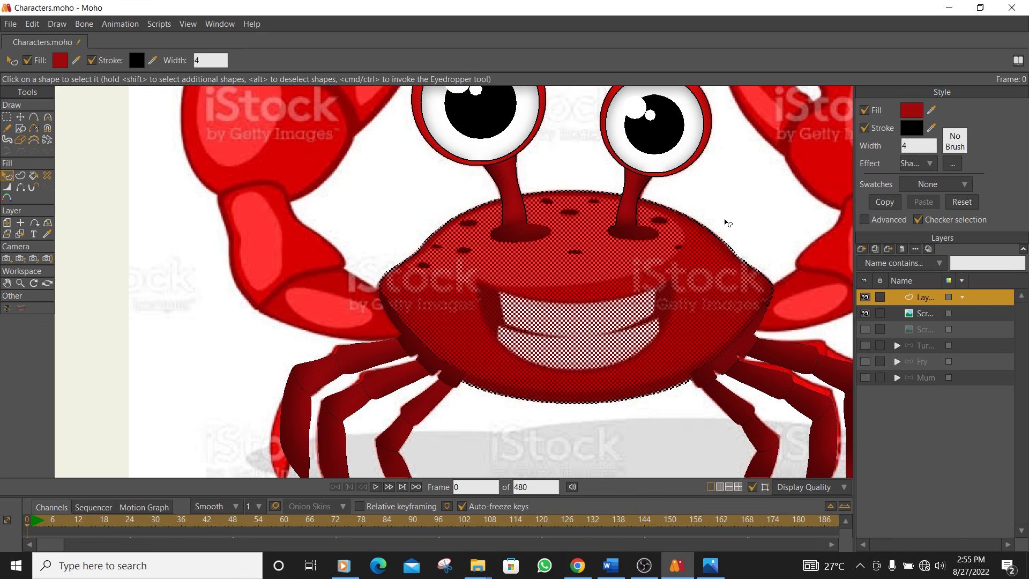